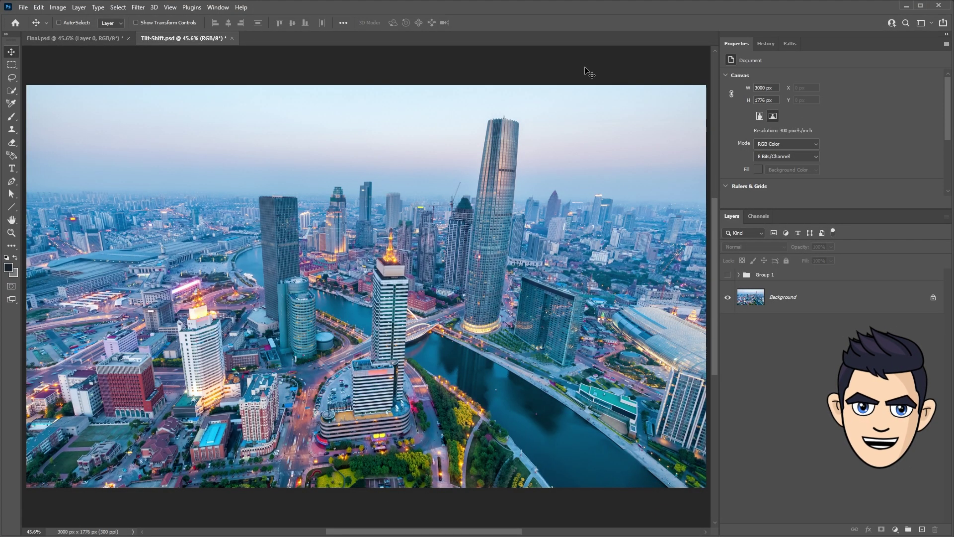
Check the image's pixel dimensions and briefly toggle the perspective guides and grid
key(ctrl+alt+i)
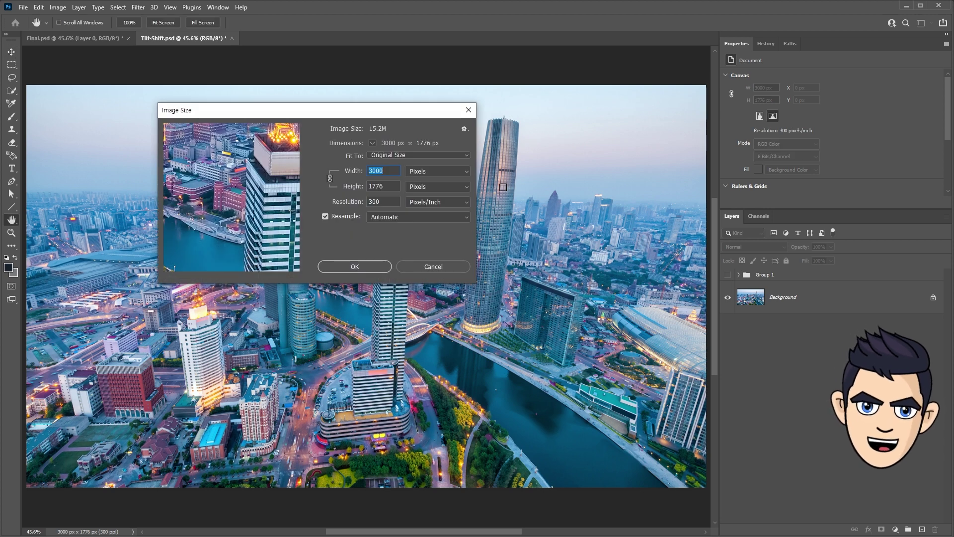
click(453, 269)
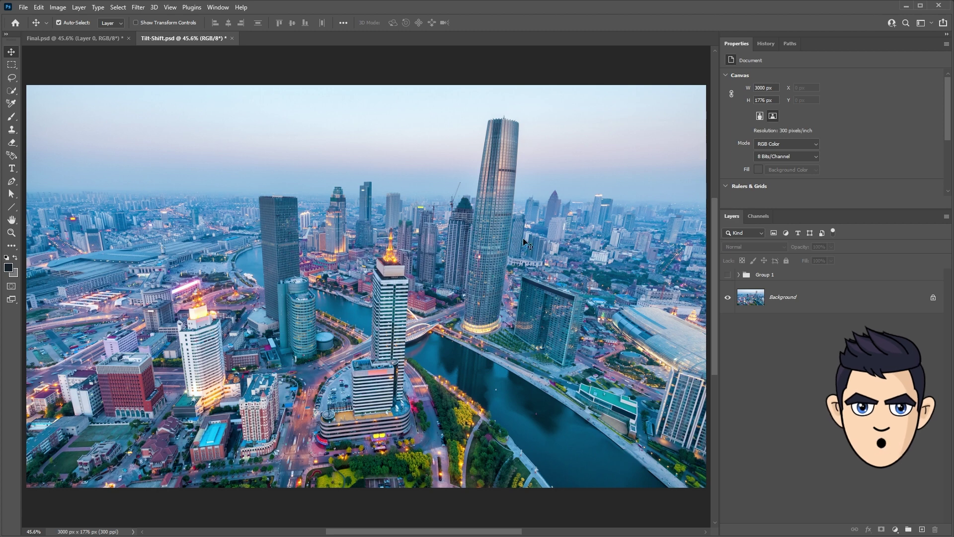
click(728, 275)
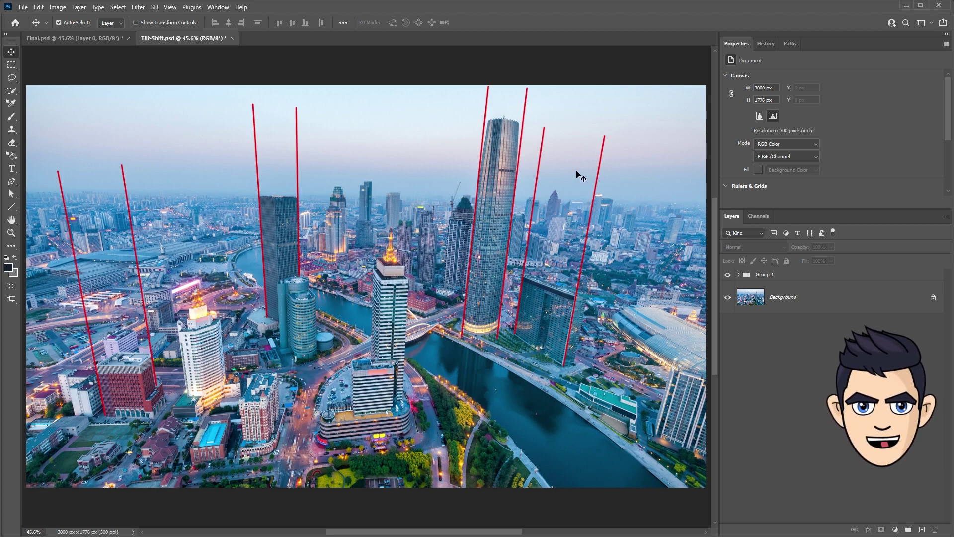
key(ctrl+apostrophe)
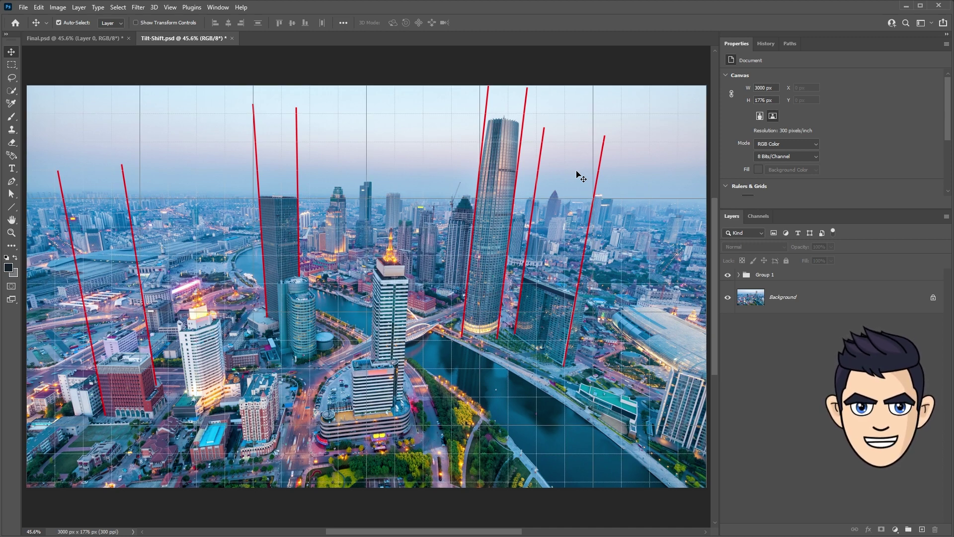
key(ctrl+apostrophe)
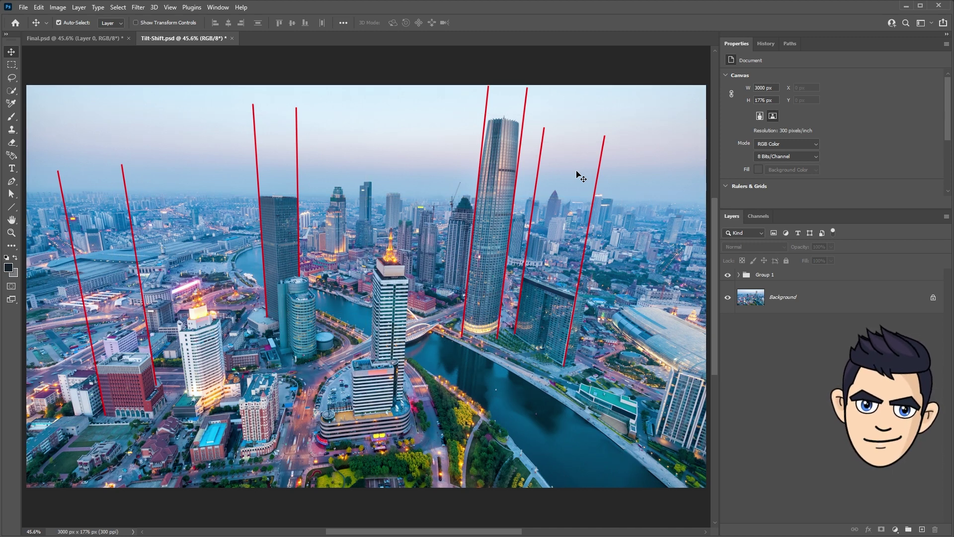
click(728, 275)
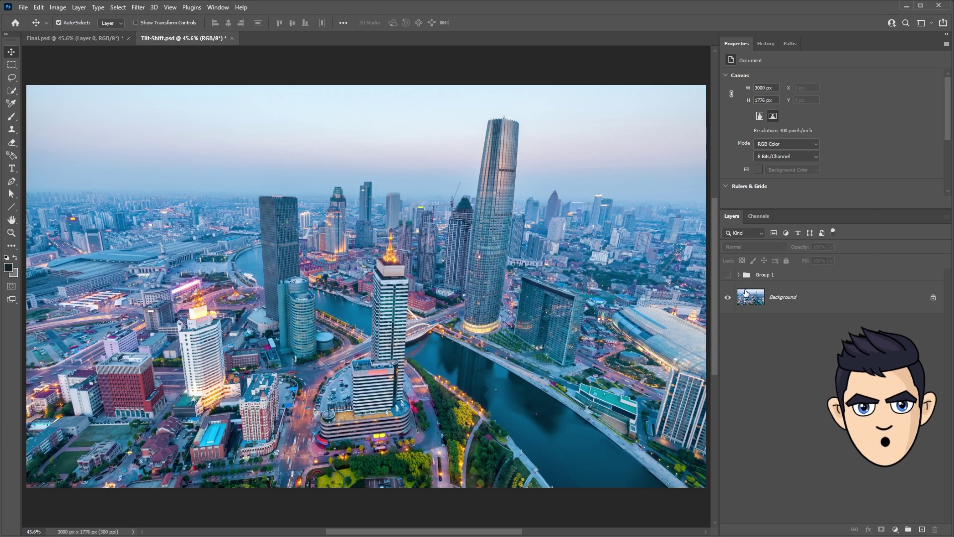
Duplicate the Background layer and narrow the copy's top with a perspective transform
click(780, 299)
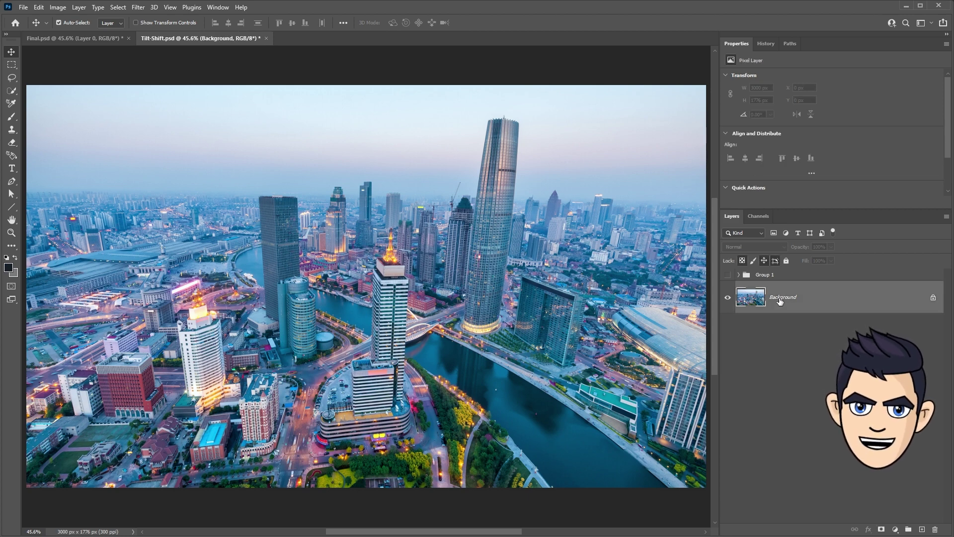
key(ctrl+j)
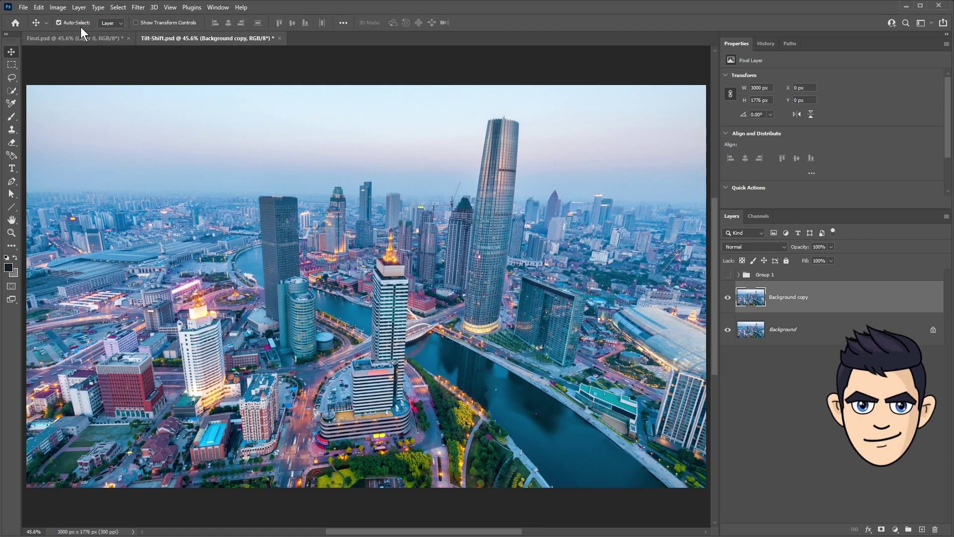
click(39, 7)
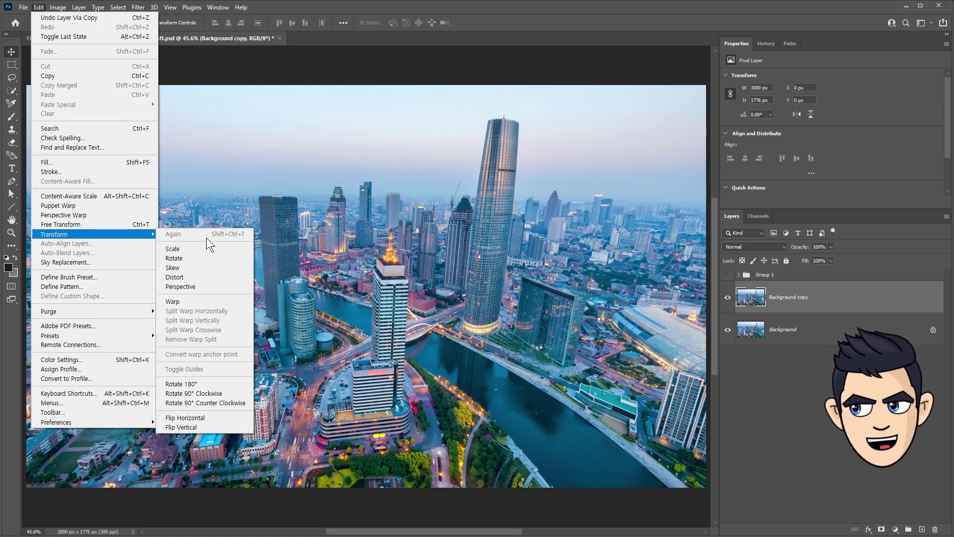
click(204, 286)
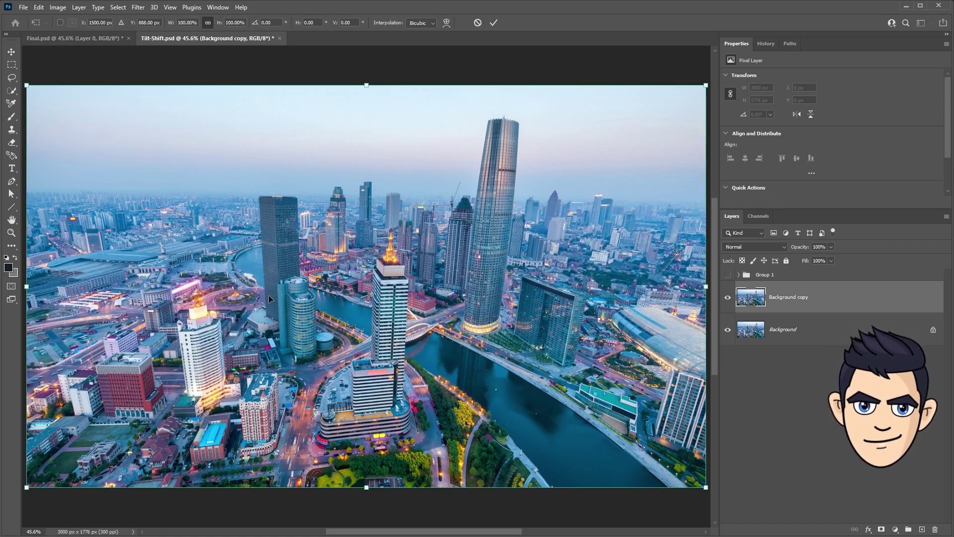
drag(268, 294, 273, 309)
drag(708, 87, 619, 132)
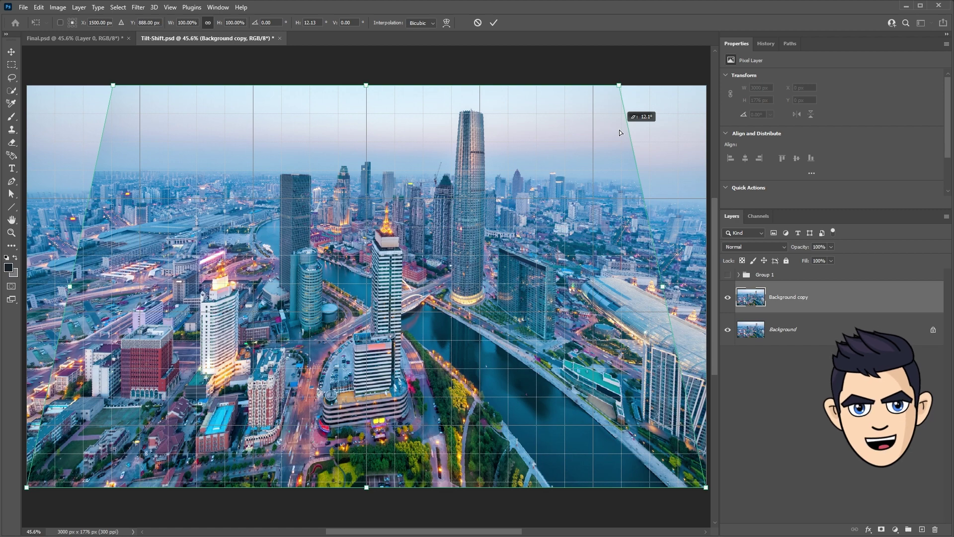
key(Return)
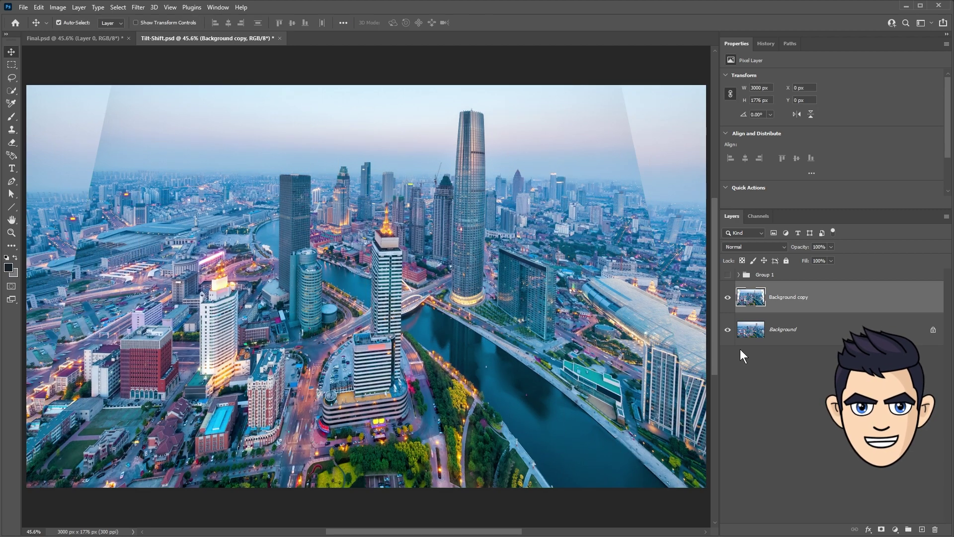
Squash the copy vertically to 1408 px tall and hide the original Background
click(728, 298)
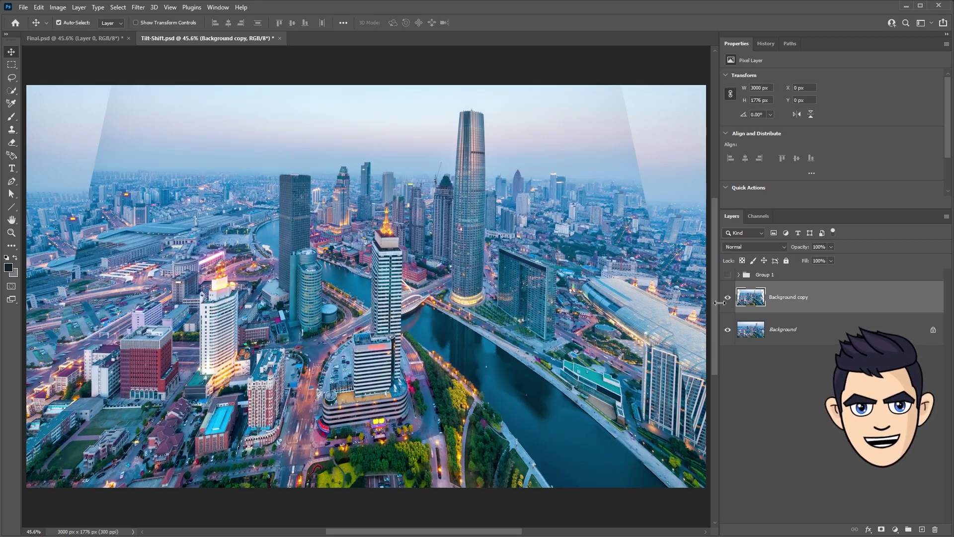
key(ctrl+t)
drag(367, 85, 371, 169)
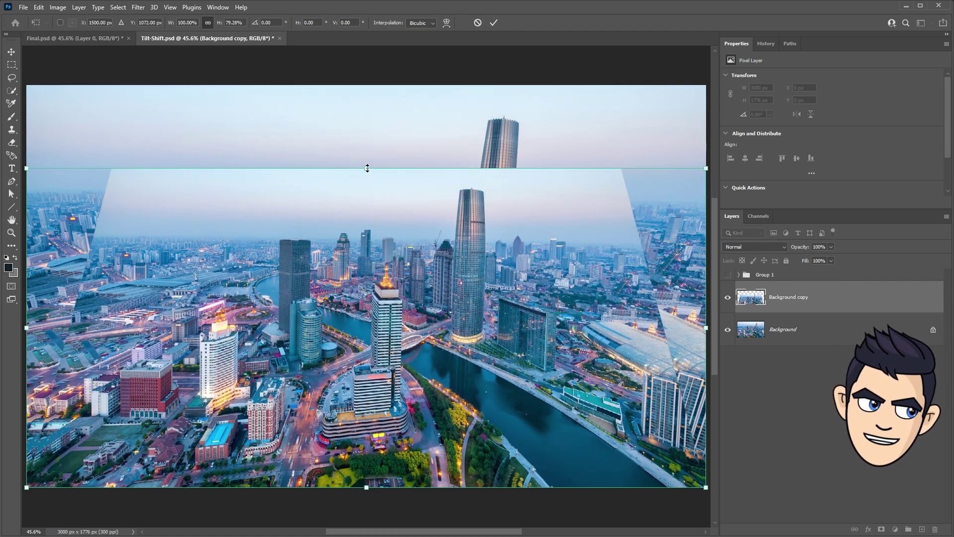
key(Return)
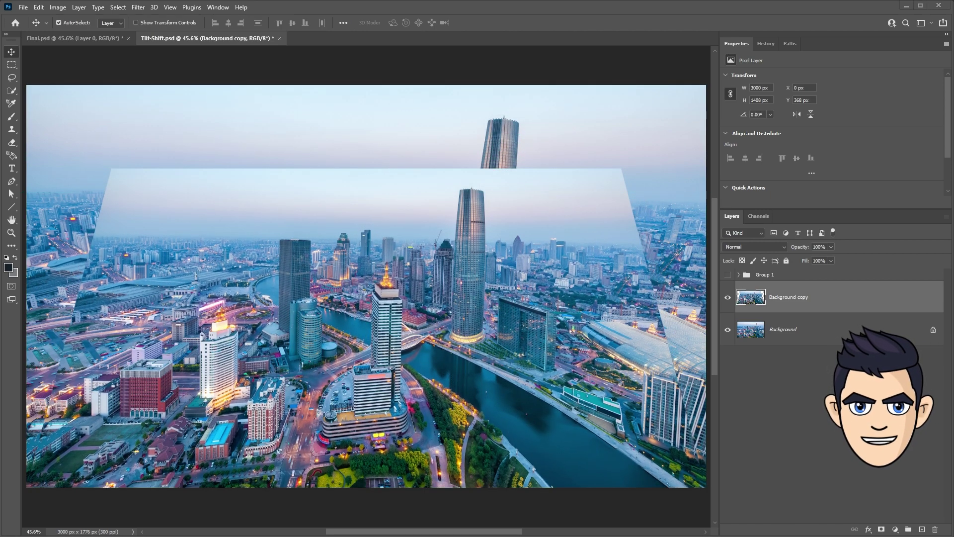
click(728, 329)
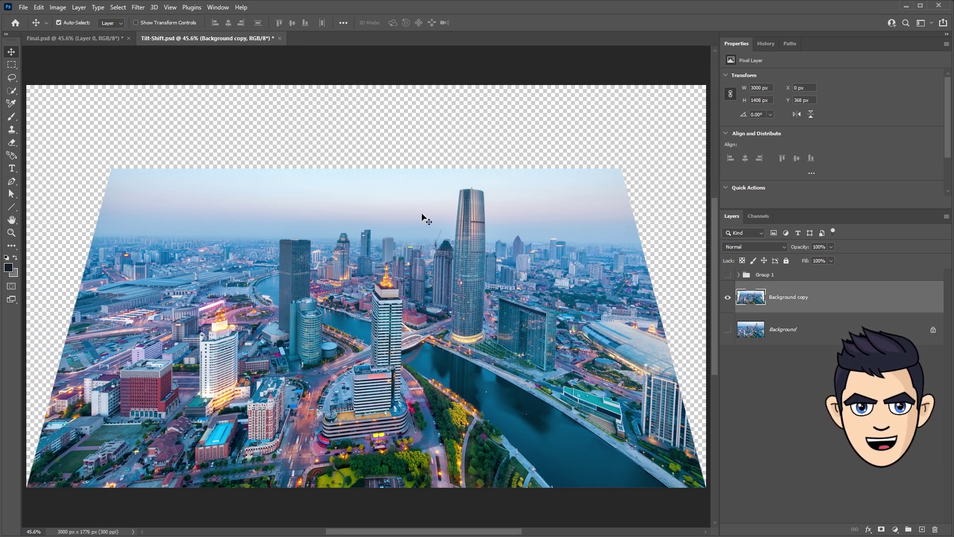
Select the empty areas around the warped layer and expand the selection by 30 px
key(ctrl)
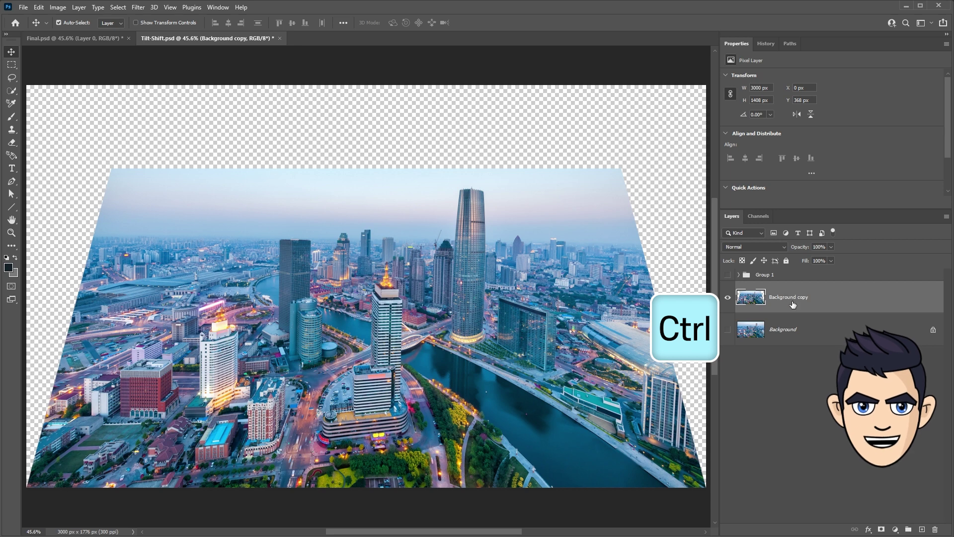
ctrl+click(744, 305)
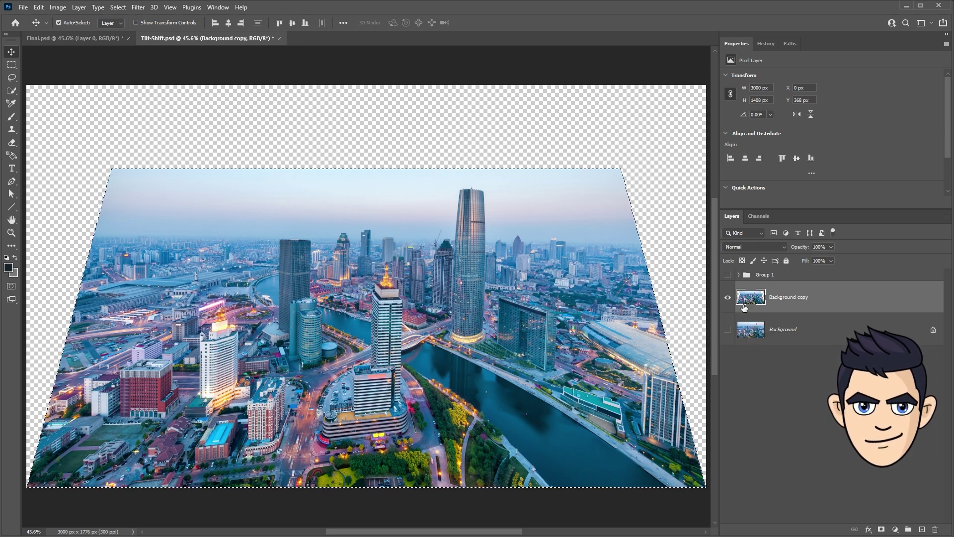
key(ctrl+shift+i)
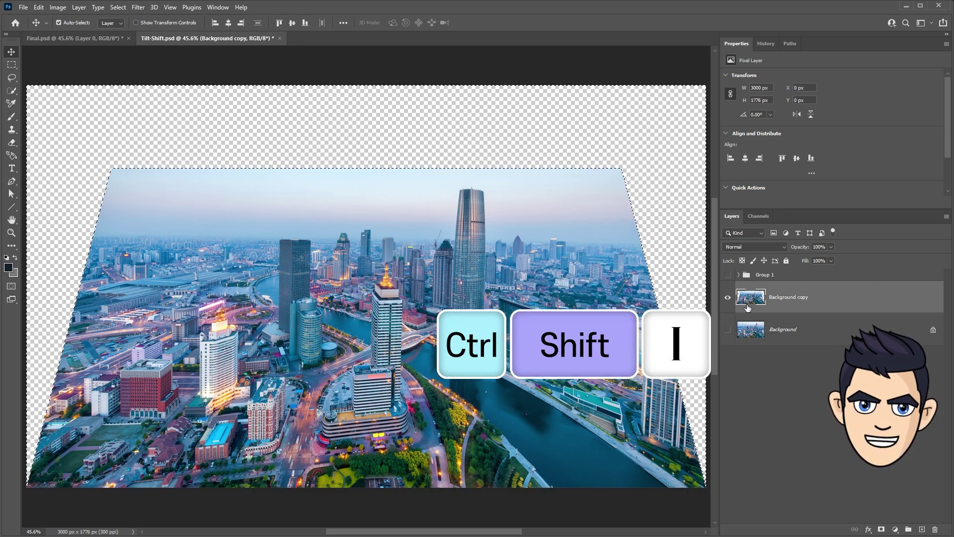
click(117, 7)
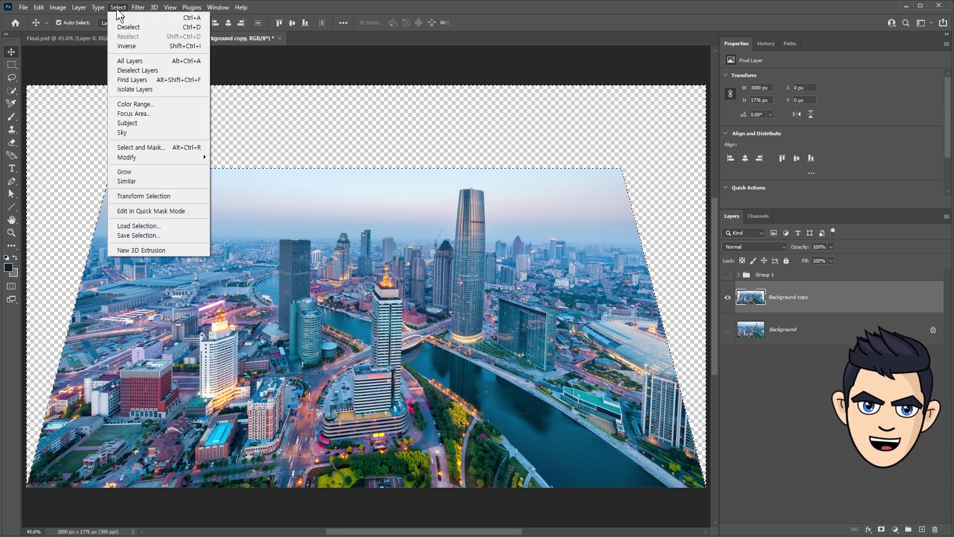
mouse_move(127, 156)
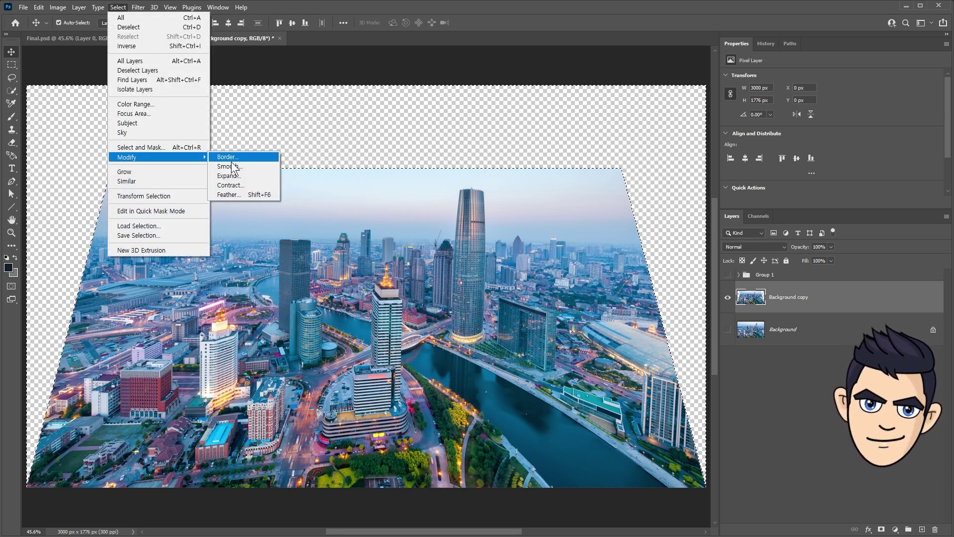
click(228, 175)
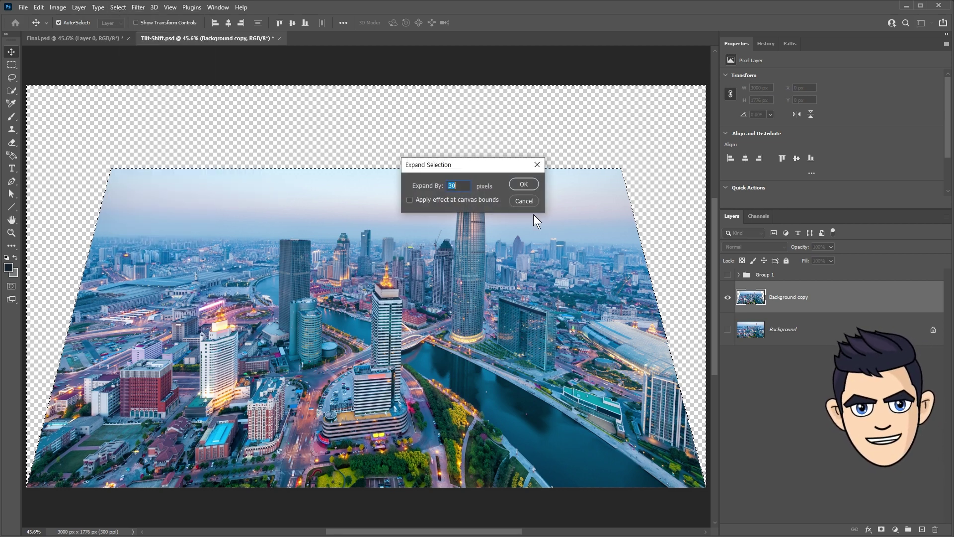
click(523, 184)
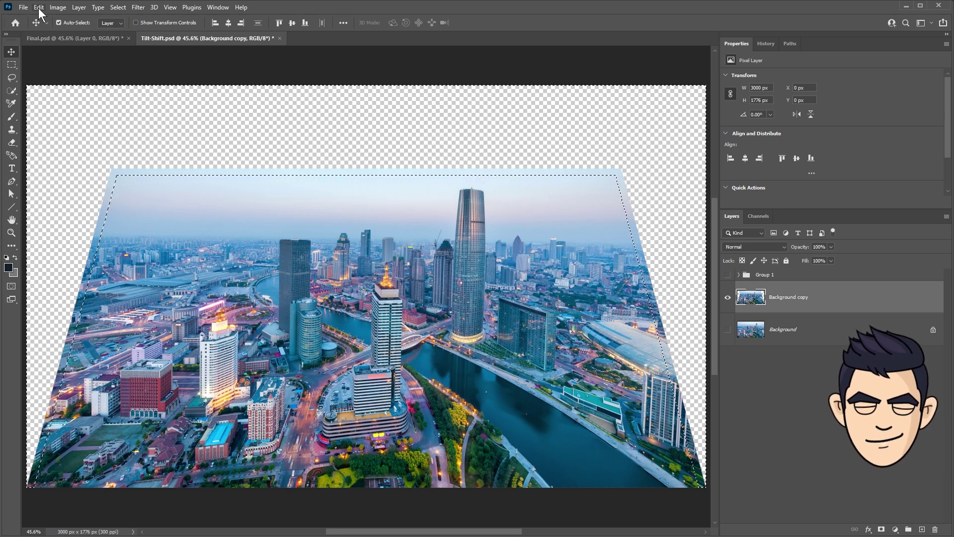
Content-aware fill the empty areas, deselect, and duplicate the filled layer
click(38, 8)
click(52, 164)
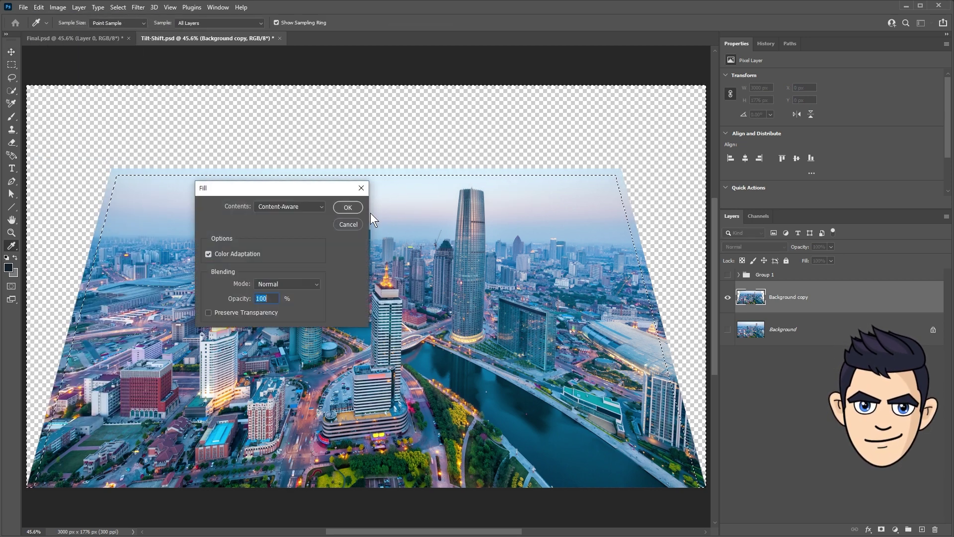
click(348, 207)
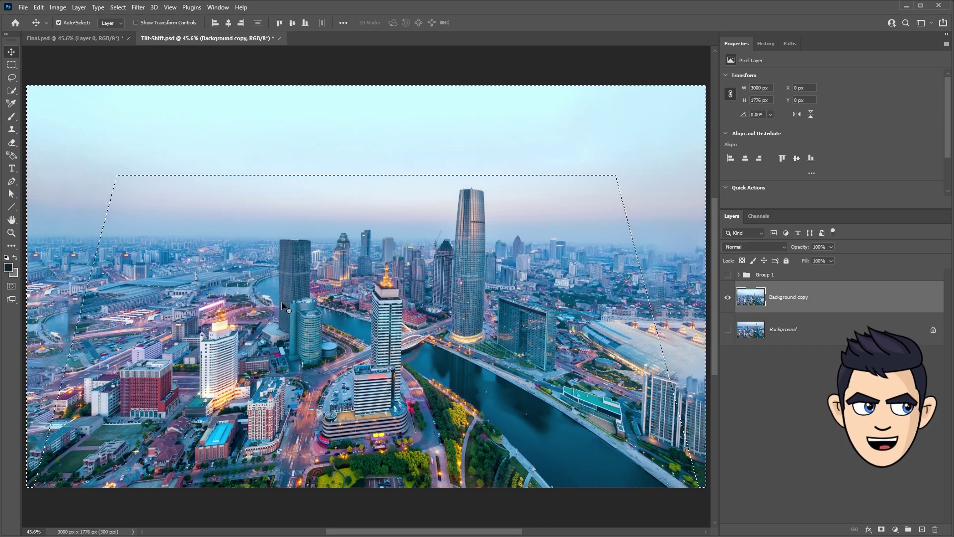
key(ctrl+d)
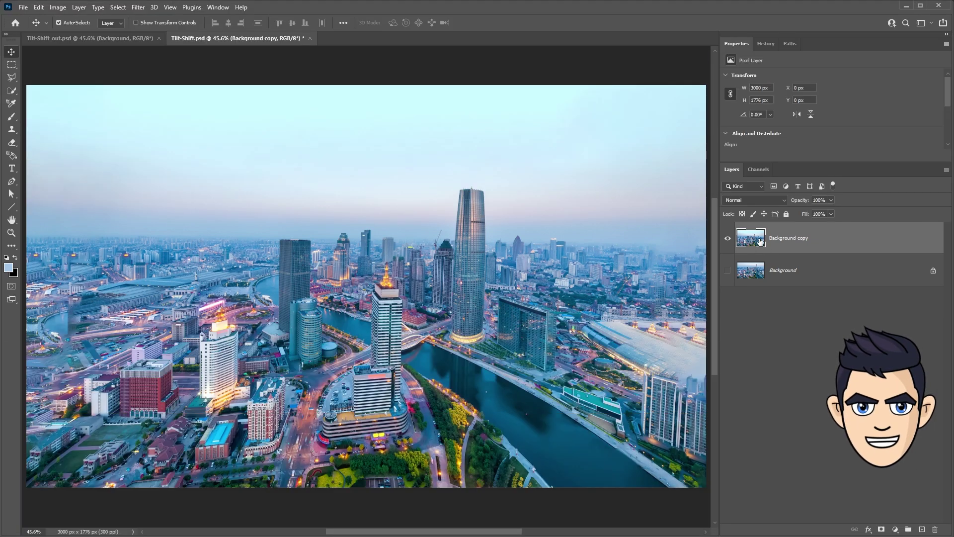
key(ctrl+j)
Rename the new top layer to 'Bespoke Mask' and hide it
double_click(790, 238)
text(Bespoke Mask)
click(832, 344)
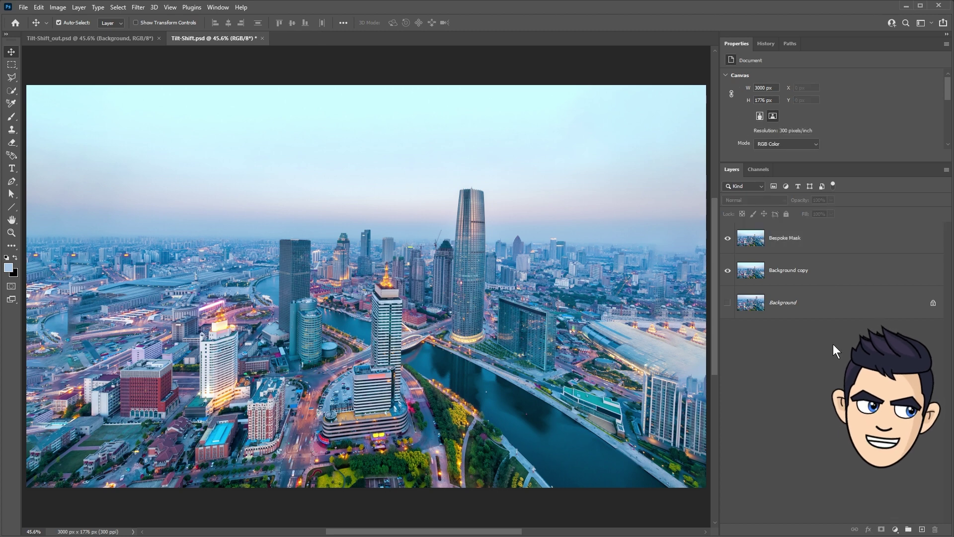
click(801, 243)
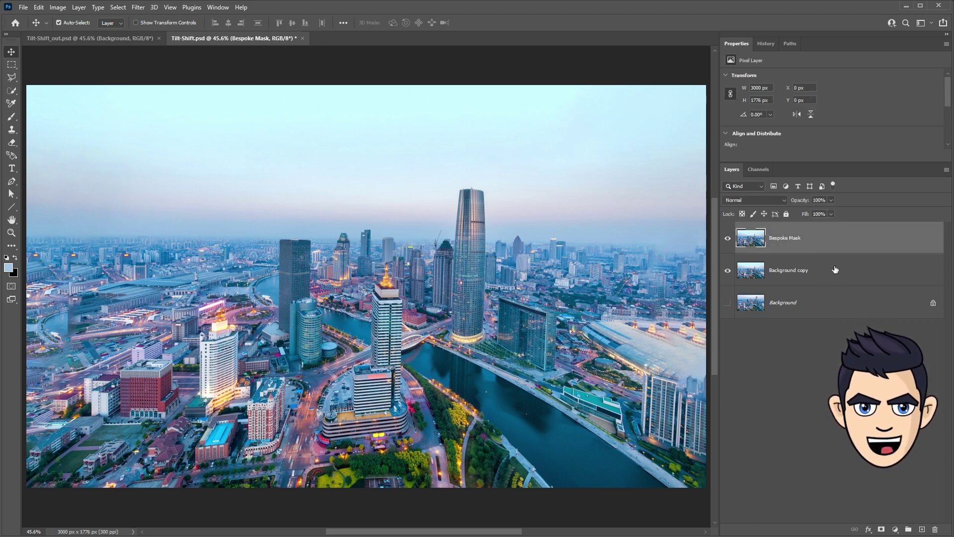
click(727, 241)
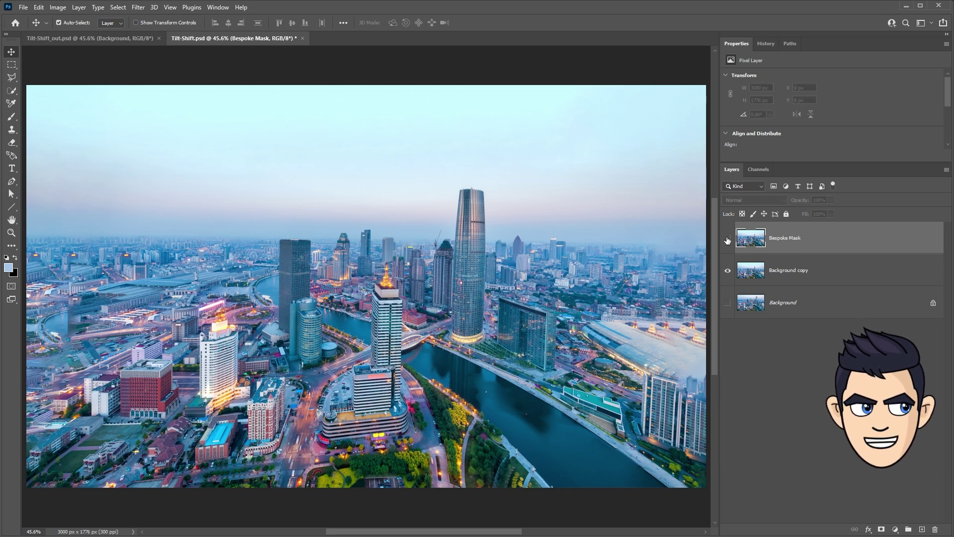
Rename Background copy to 'blur layer' and convert it to a smart object
double_click(790, 271)
text(blur layer)
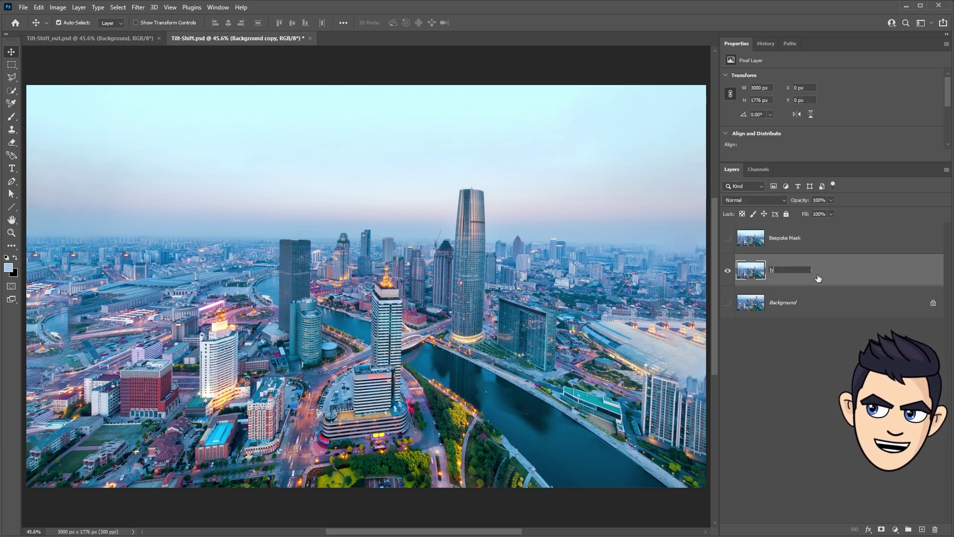
key(Return)
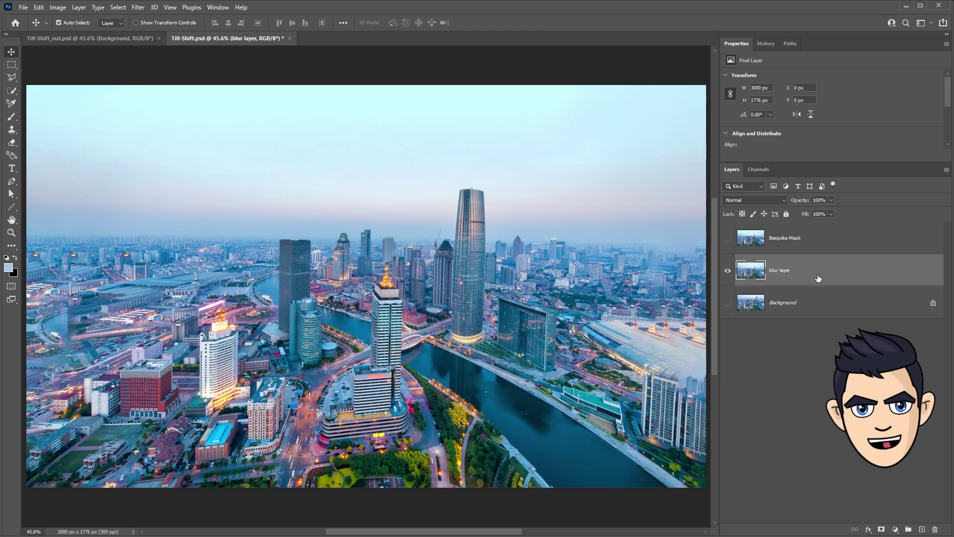
right_click(801, 277)
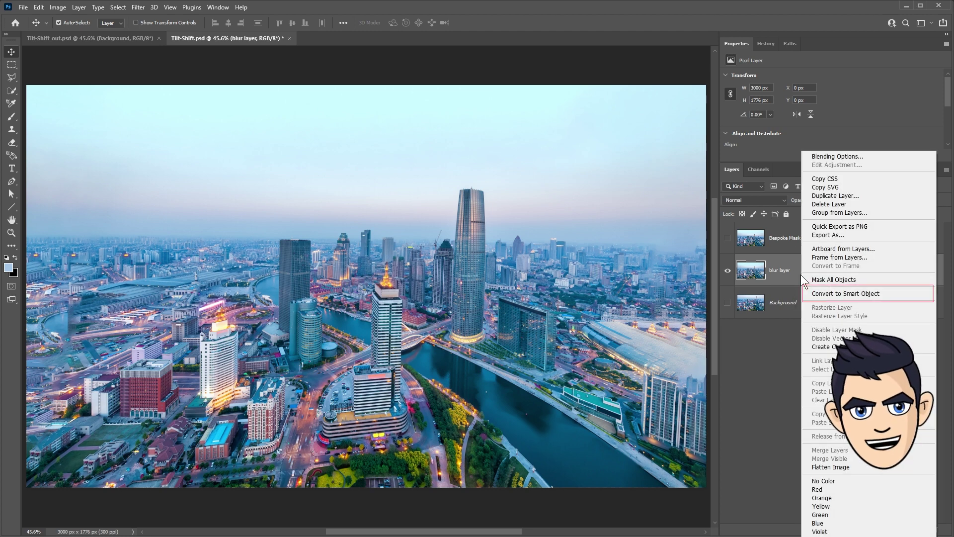
click(824, 292)
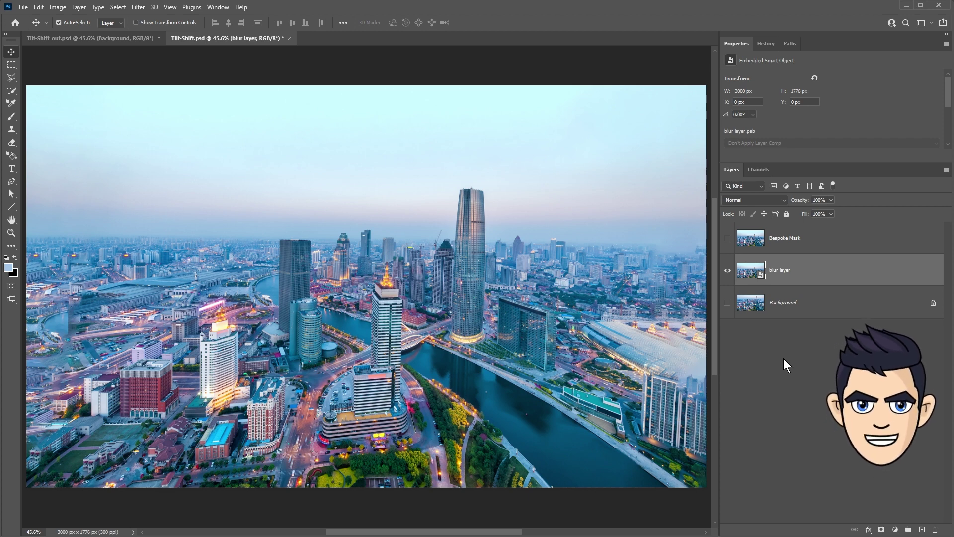
click(138, 7)
mouse_move(154, 143)
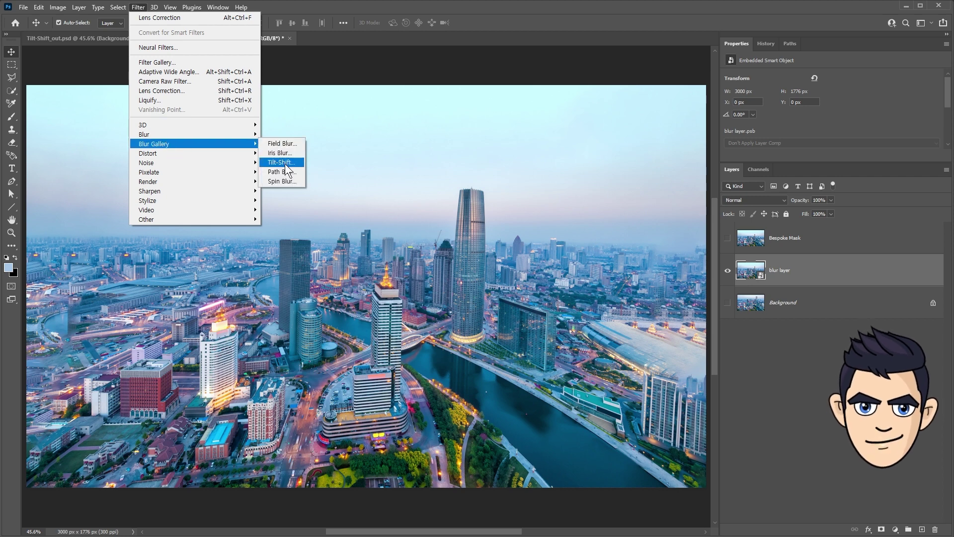
Start a Tilt-Shift blur and position the focus band over the central towers, checking its mask
click(285, 163)
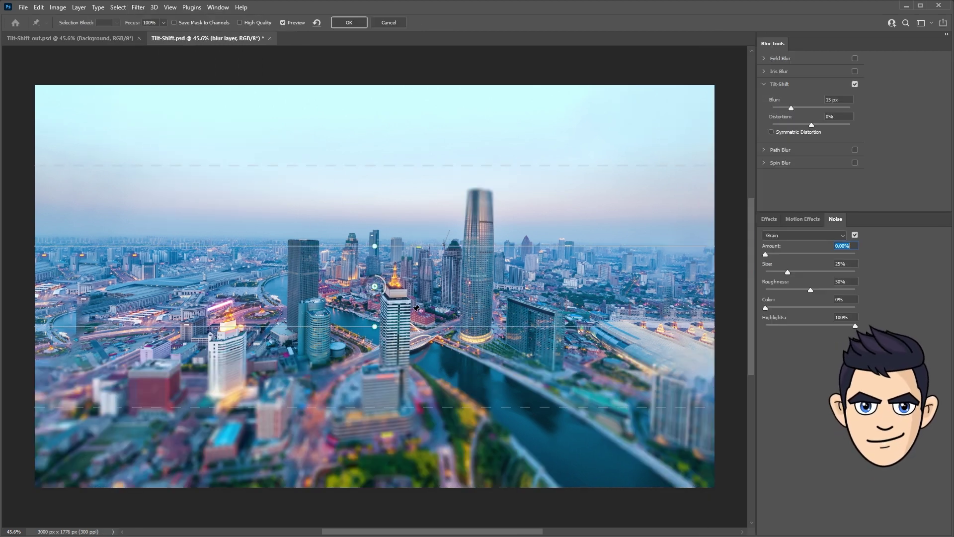
drag(375, 287, 372, 331)
drag(470, 332, 477, 365)
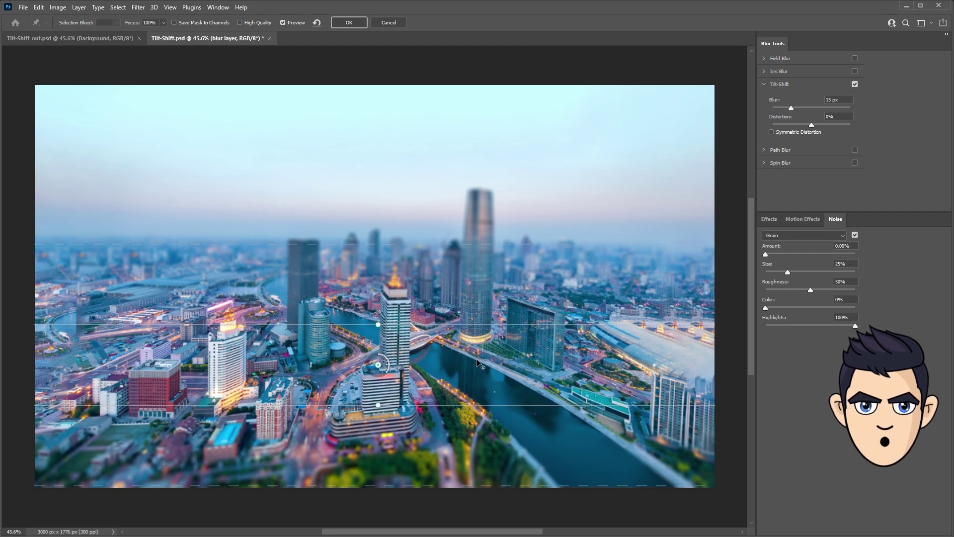
key(m)
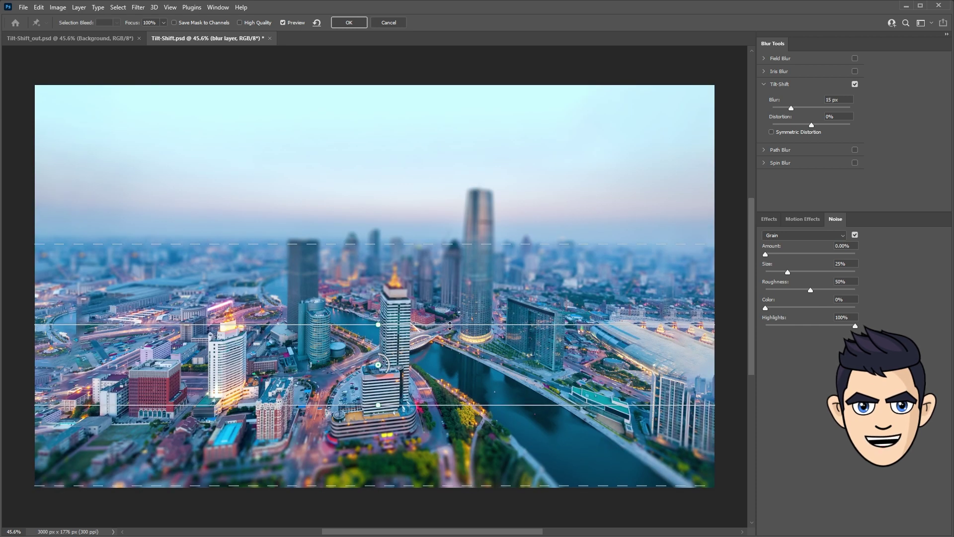
drag(450, 323, 472, 189)
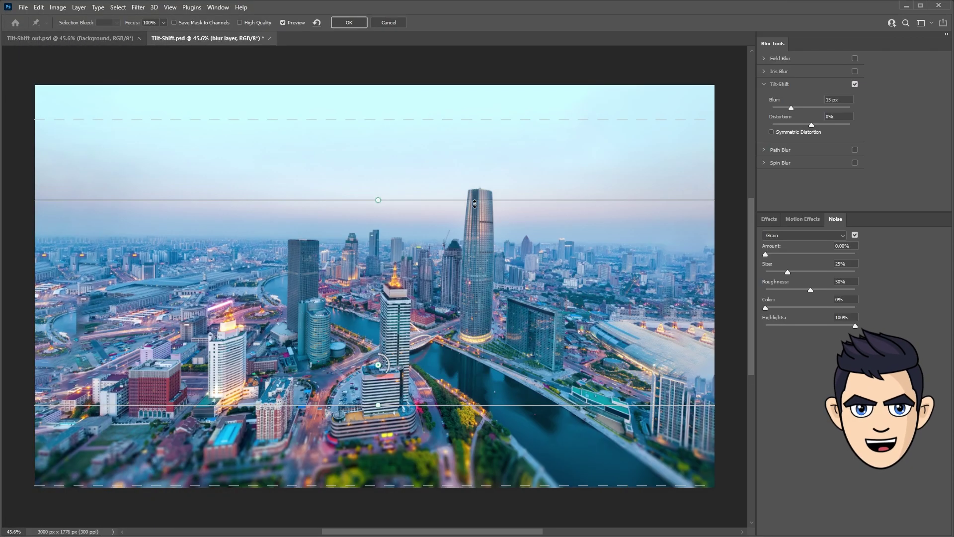
drag(474, 203, 487, 313)
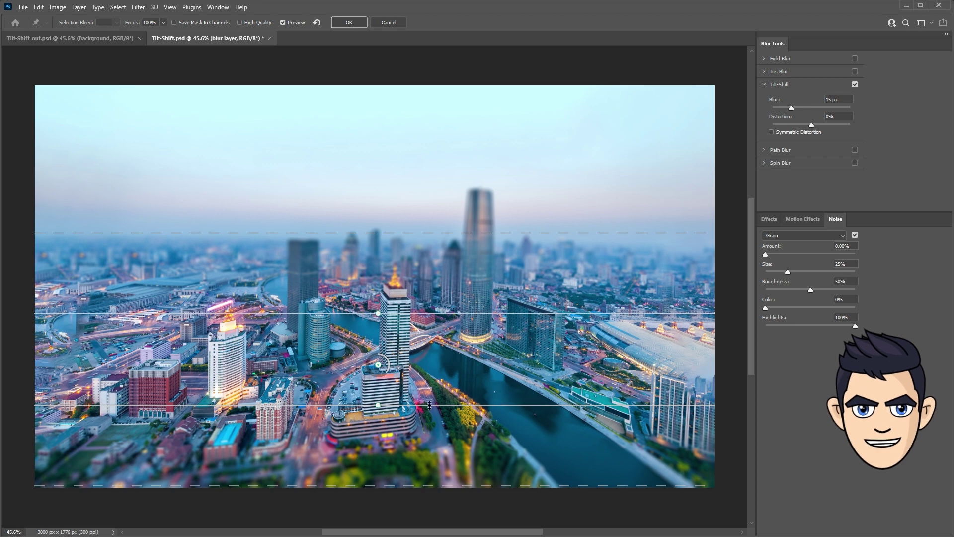
Fine-tune the focus and falloff lines, then apply the blur at 20 px
drag(429, 406, 433, 398)
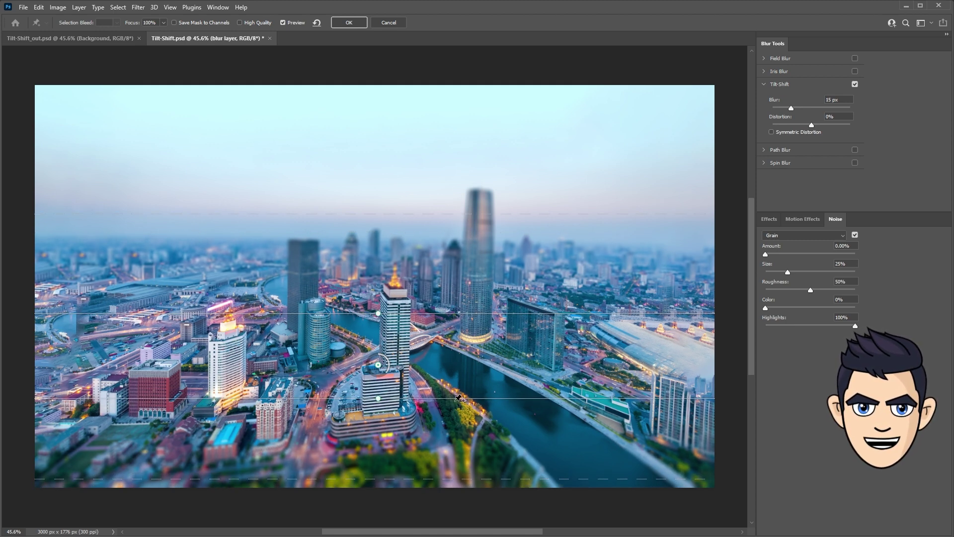
drag(437, 481, 441, 468)
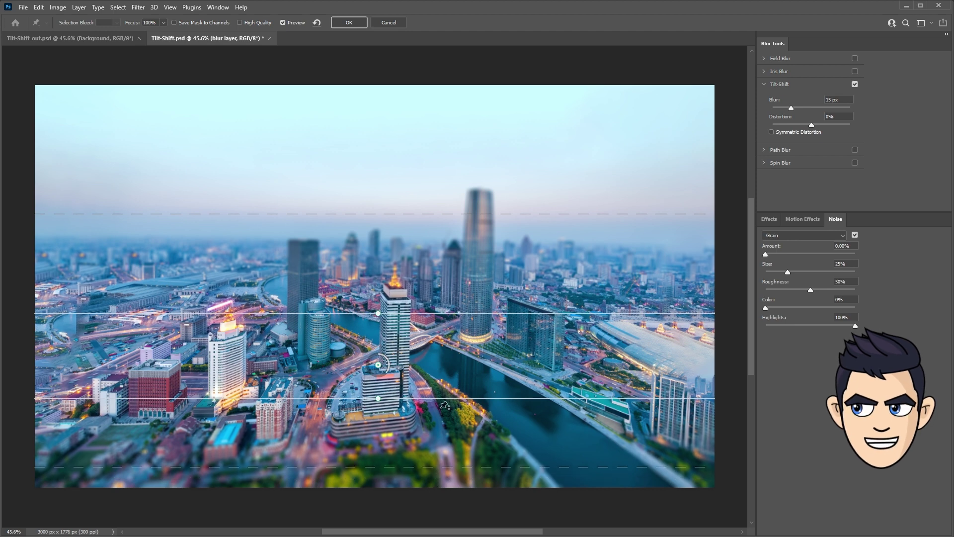
drag(411, 313, 410, 327)
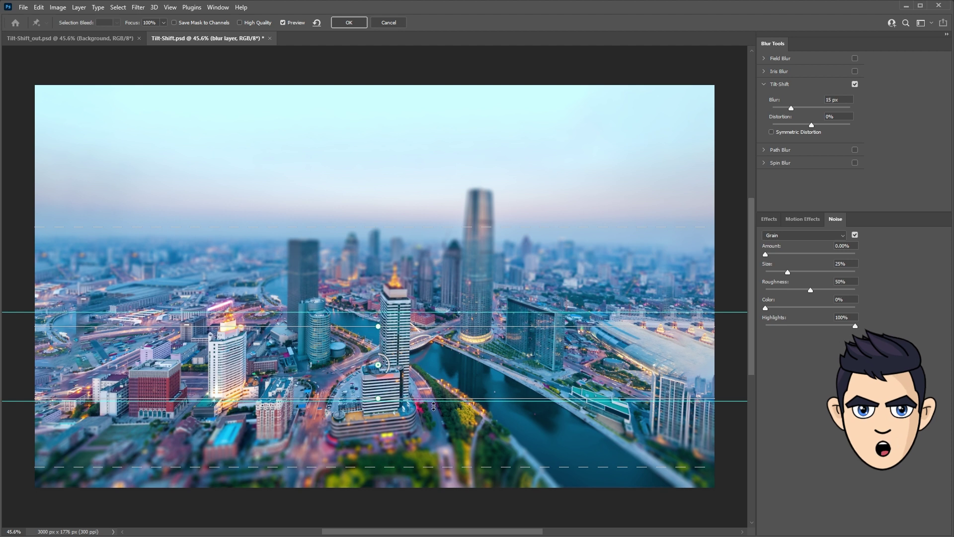
drag(436, 400, 437, 395)
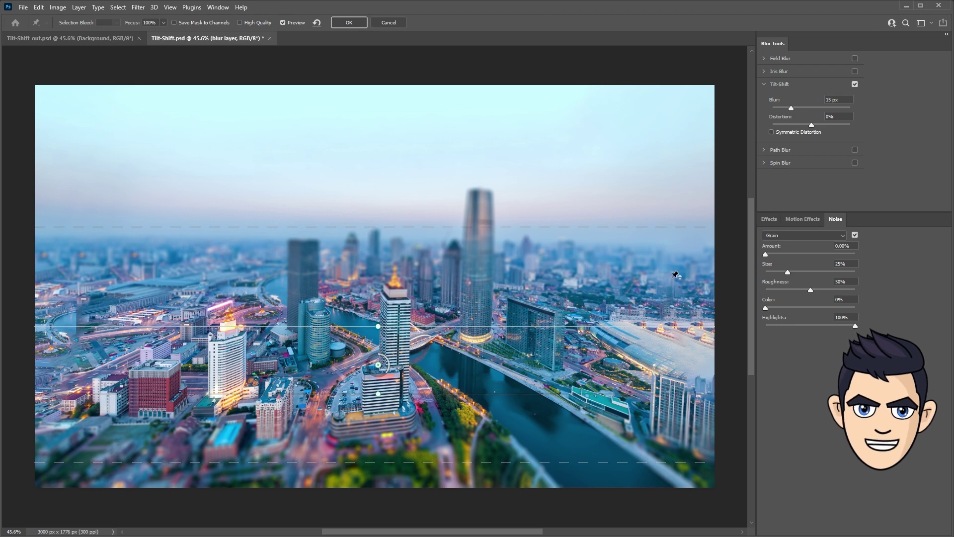
double_click(839, 98)
text(20)
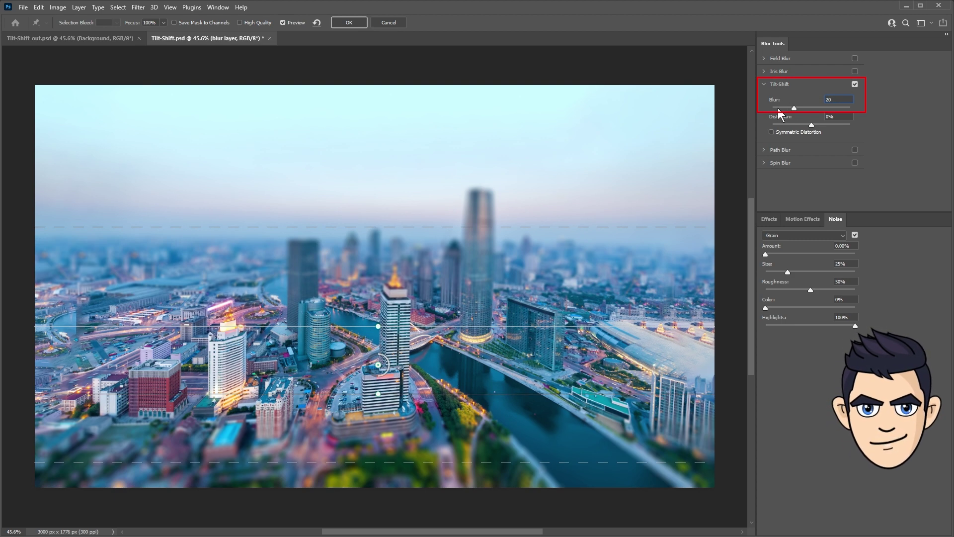
click(343, 24)
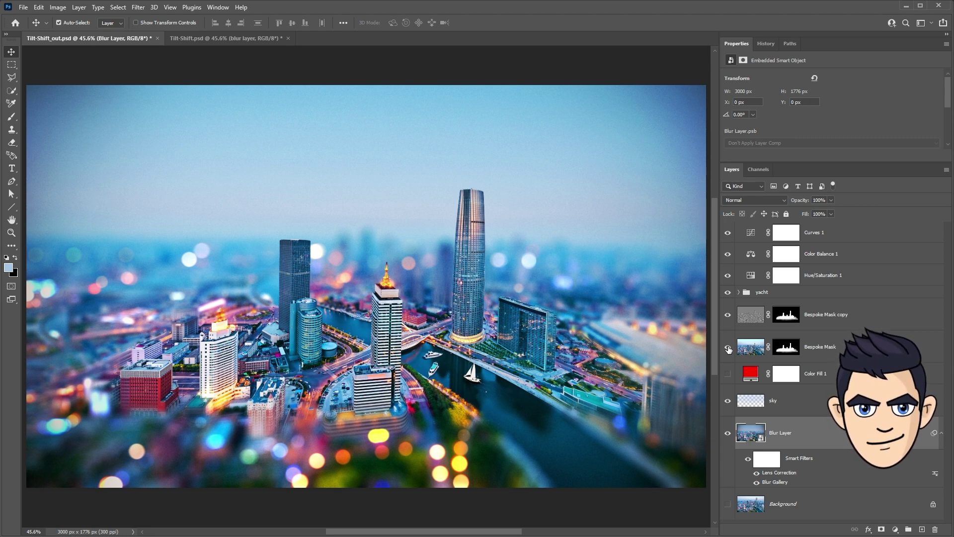
Toggle the Bespoke Mask layers to compare sharp and blurred results, then return to Tilt-Shift.psd
click(727, 314)
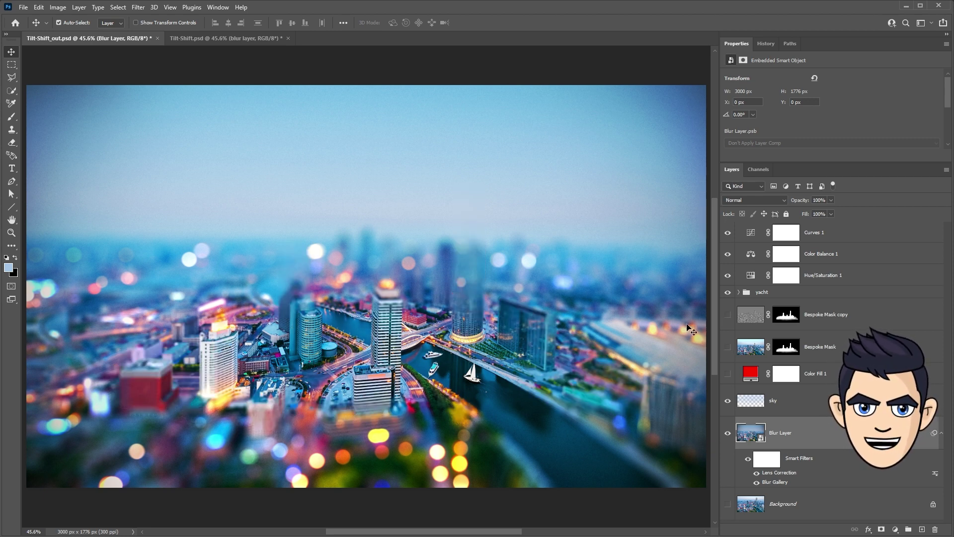
click(727, 315)
click(727, 347)
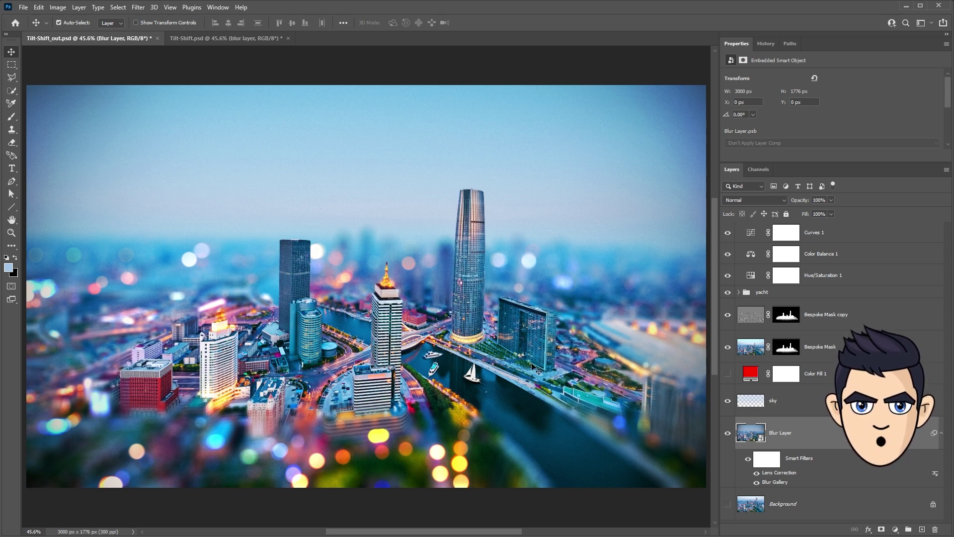
key(ctrl+Tab)
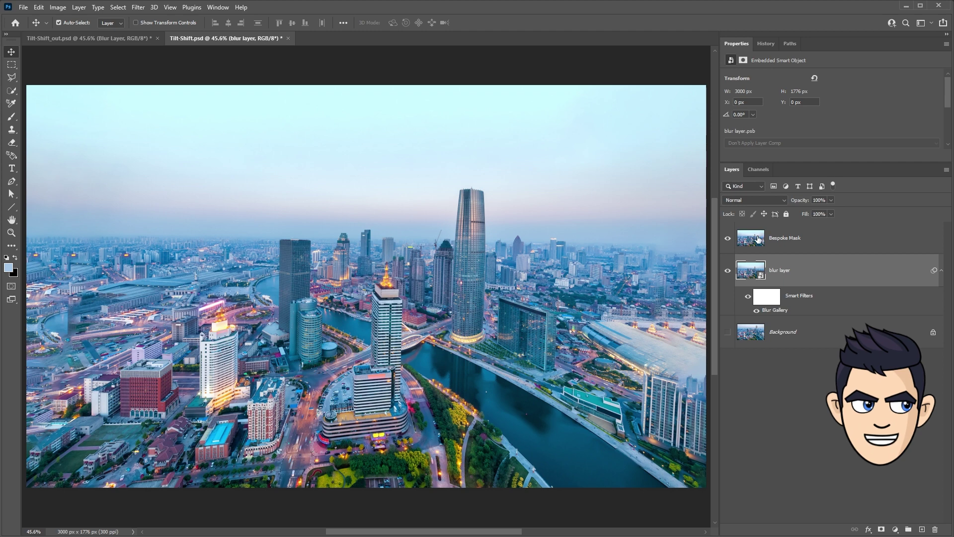
Quick-select the front buildings on Bespoke Mask, check in Quick Mask, and add a layer mask
click(756, 240)
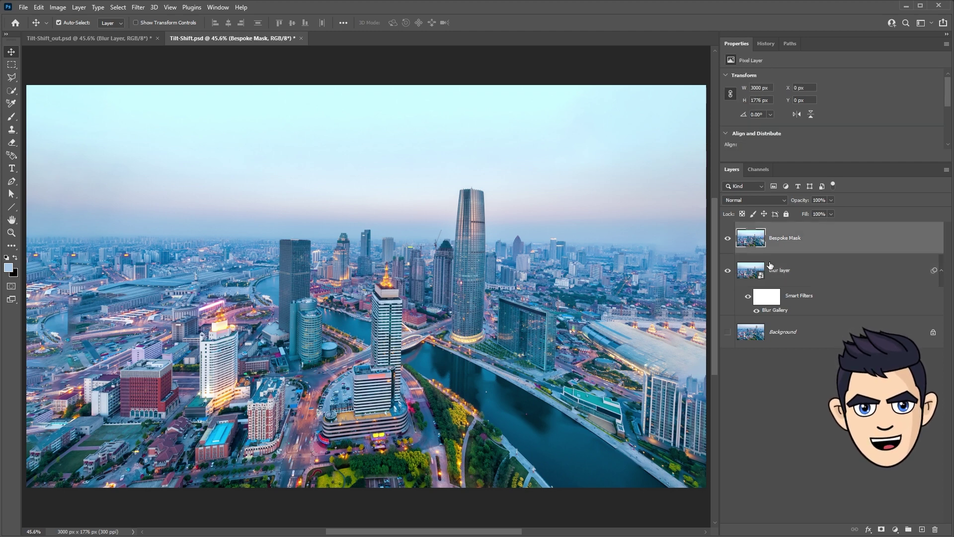
click(11, 90)
mouse_move(470, 203)
mouse_down()
mouse_move(644, 360)
mouse_move(384, 349)
mouse_move(182, 316)
mouse_up()
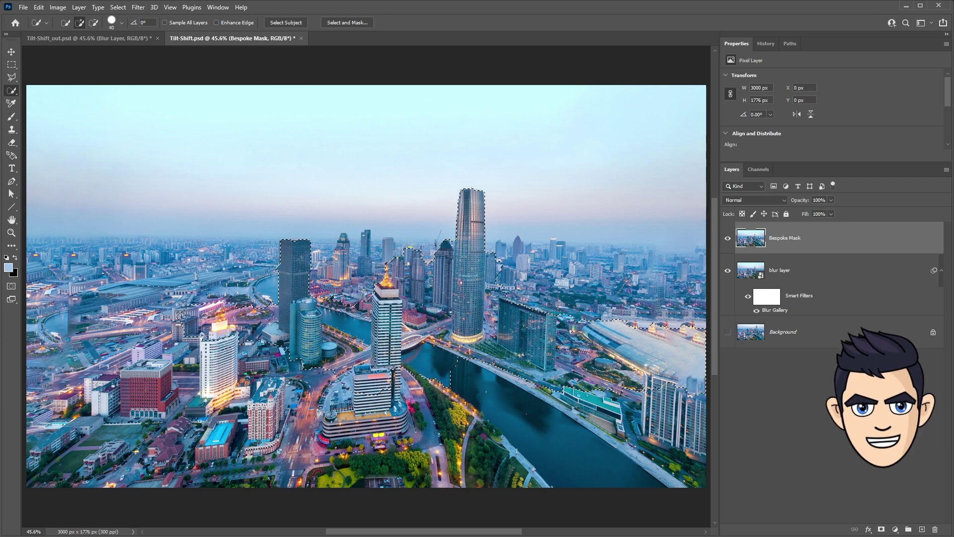
mouse_move(182, 317)
mouse_down()
mouse_move(92, 390)
mouse_move(309, 426)
mouse_move(405, 423)
mouse_up()
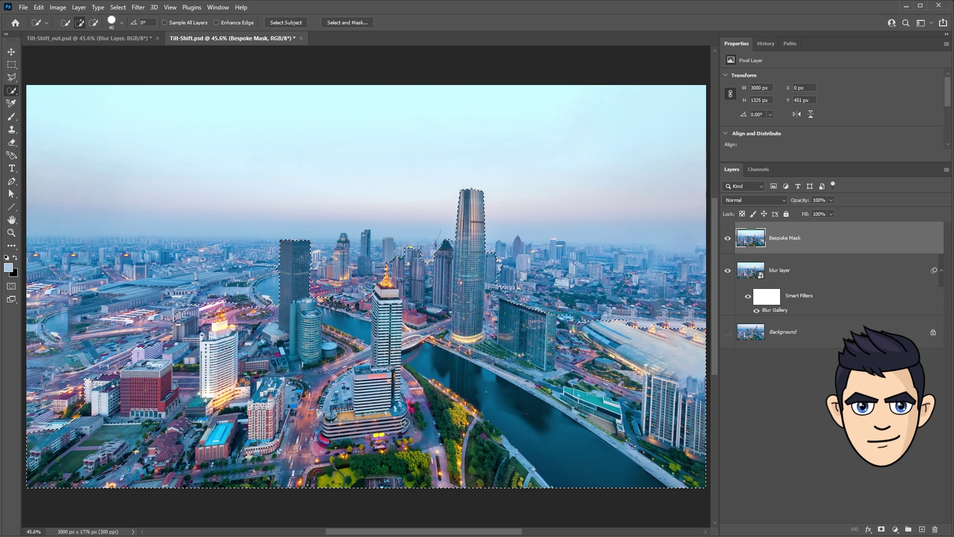
key(q)
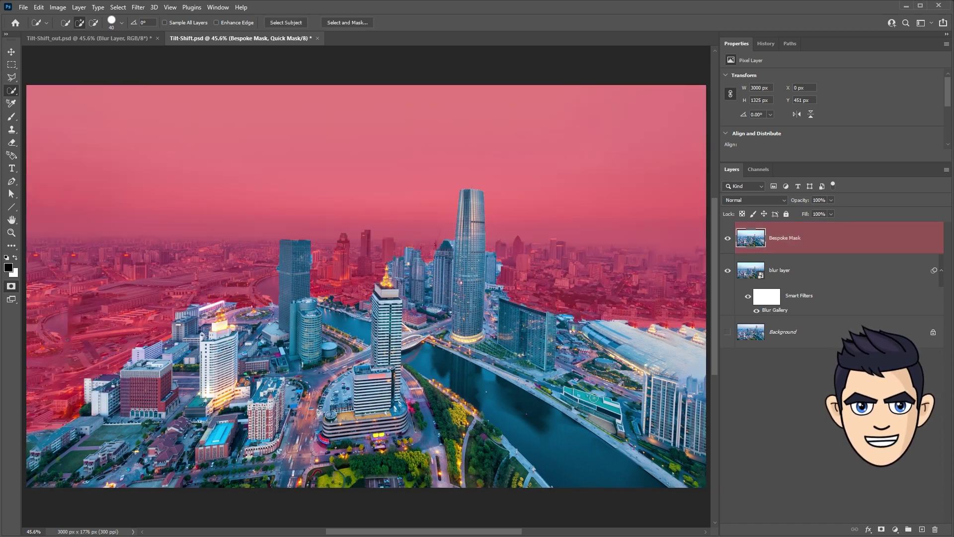
key(q)
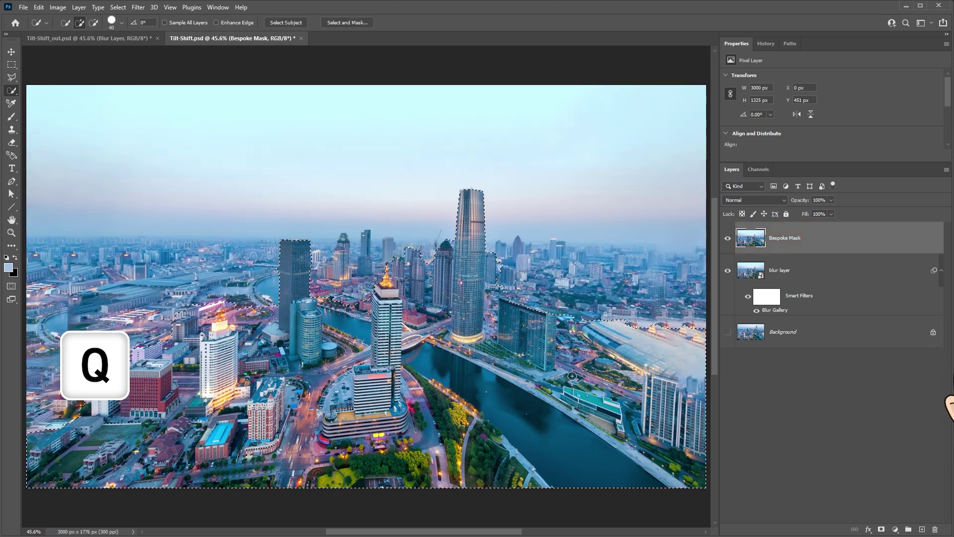
click(881, 529)
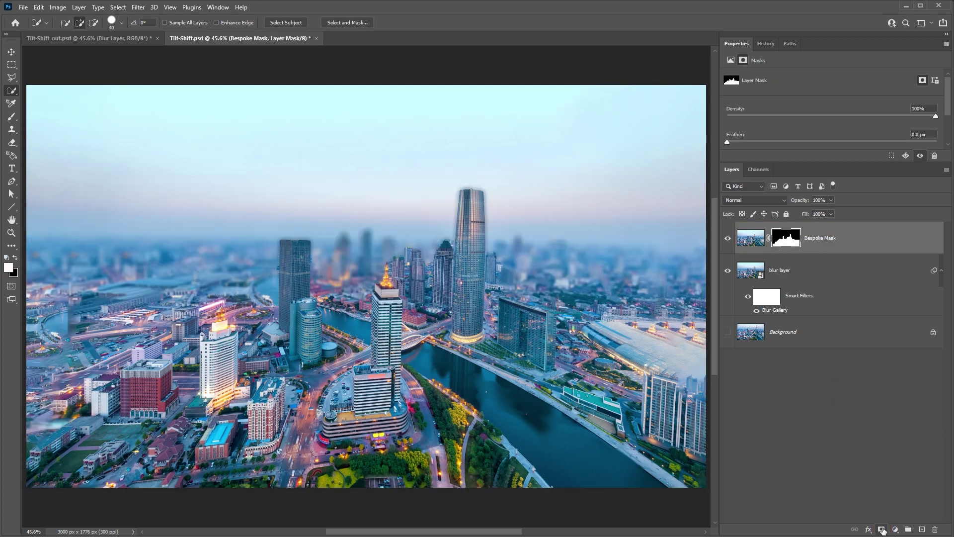
Add a red Solid Color fill layer below Bespoke Mask at 40% opacity
click(896, 530)
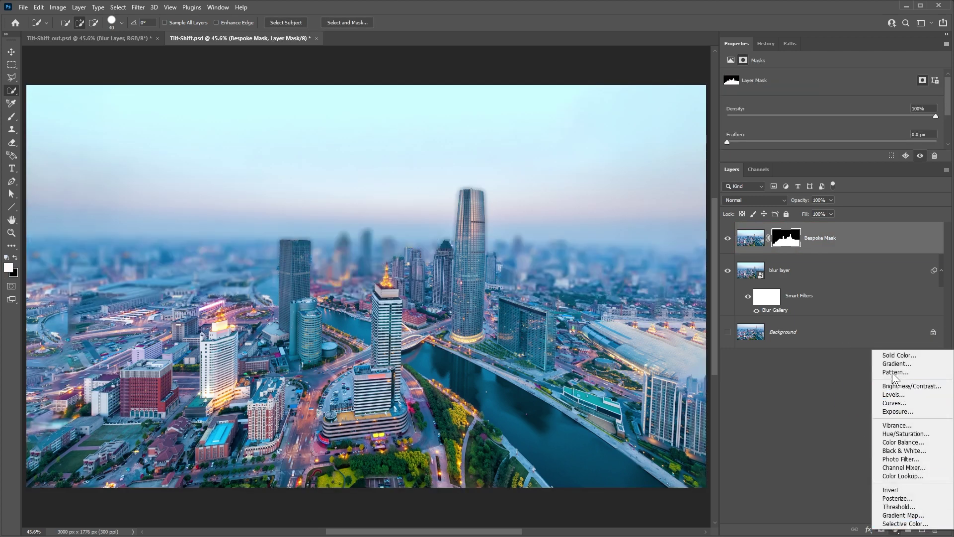
click(898, 355)
key(Return)
drag(827, 238, 827, 264)
text(40)
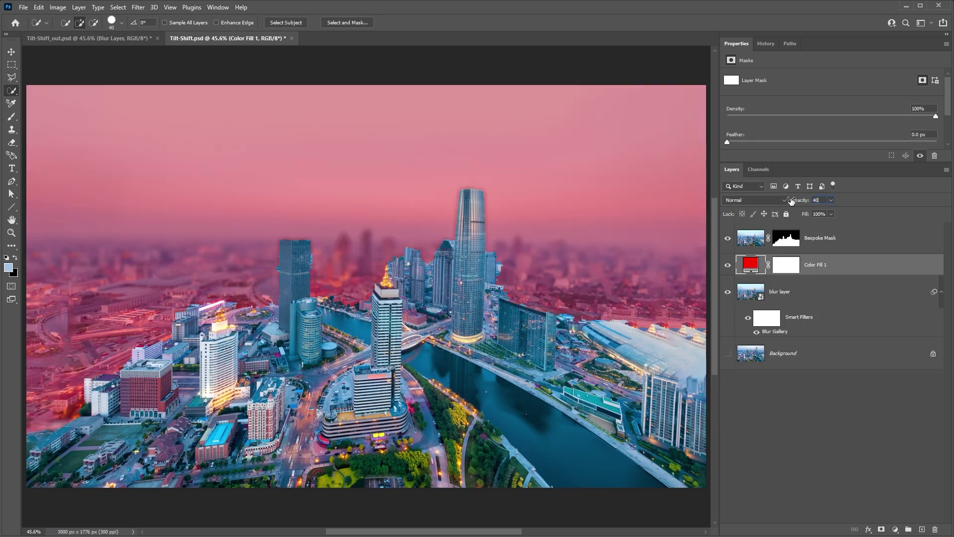
click(783, 243)
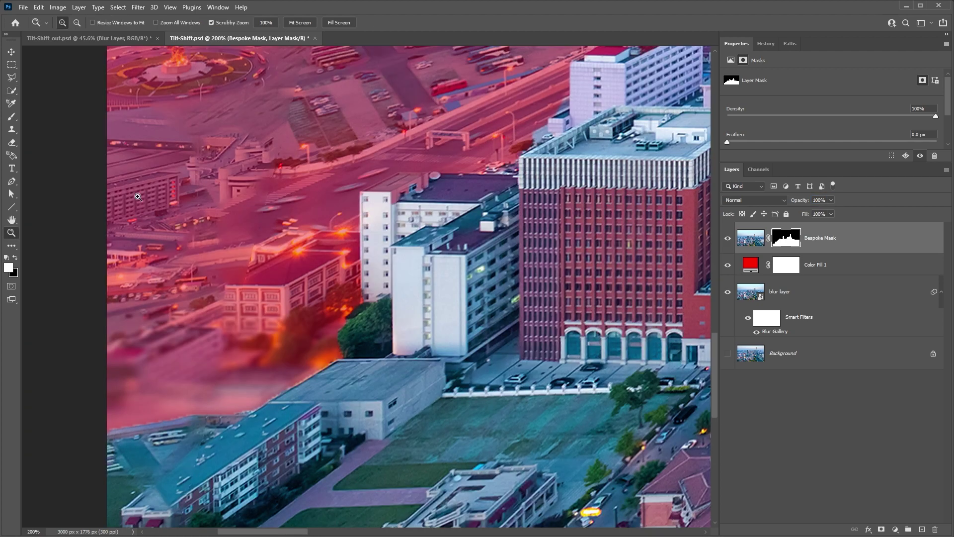
Begin a pen path with anchors up the building edge, showing guides
key(p)
click(343, 357)
click(361, 302)
click(362, 192)
drag(398, 177, 304, 202)
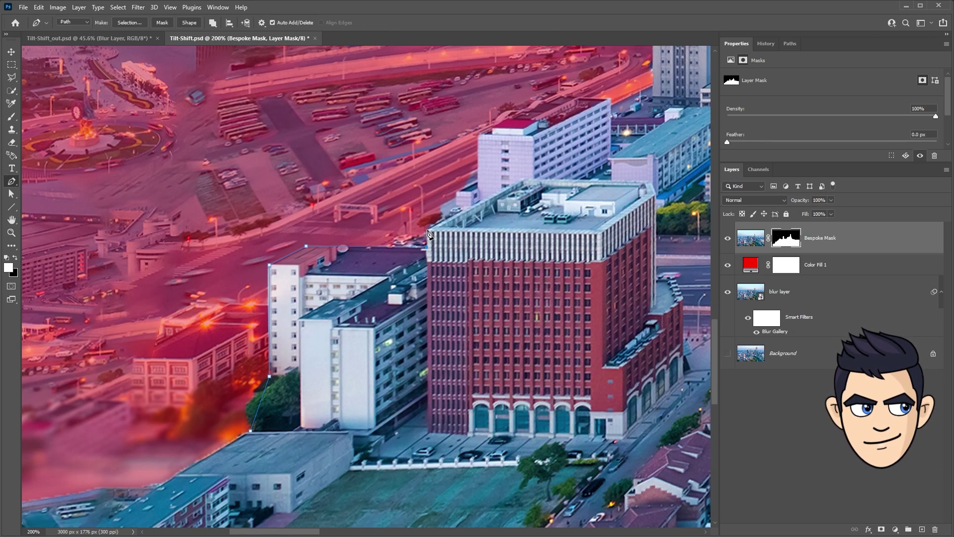
drag(646, 138, 365, 227)
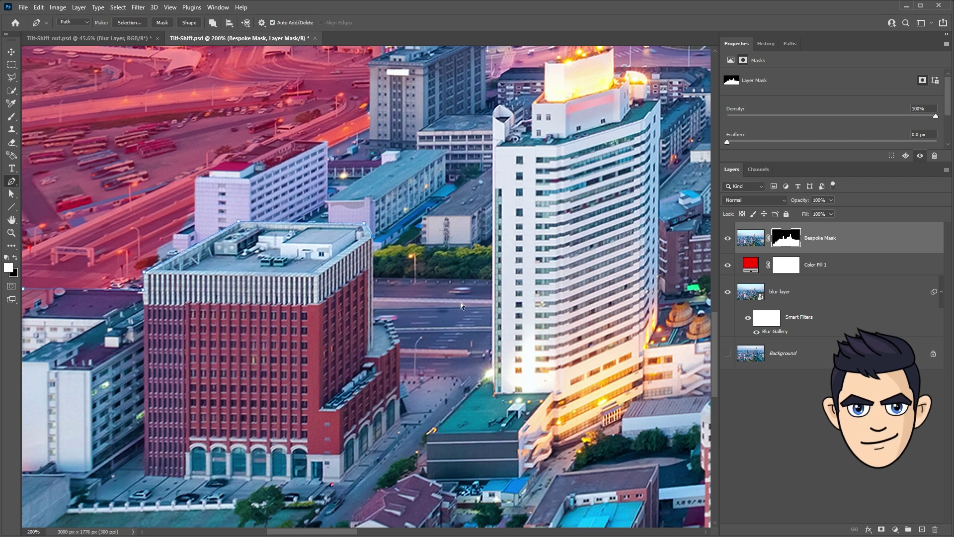
scroll(461, 303, down, 3)
key(ctrl+semicolon)
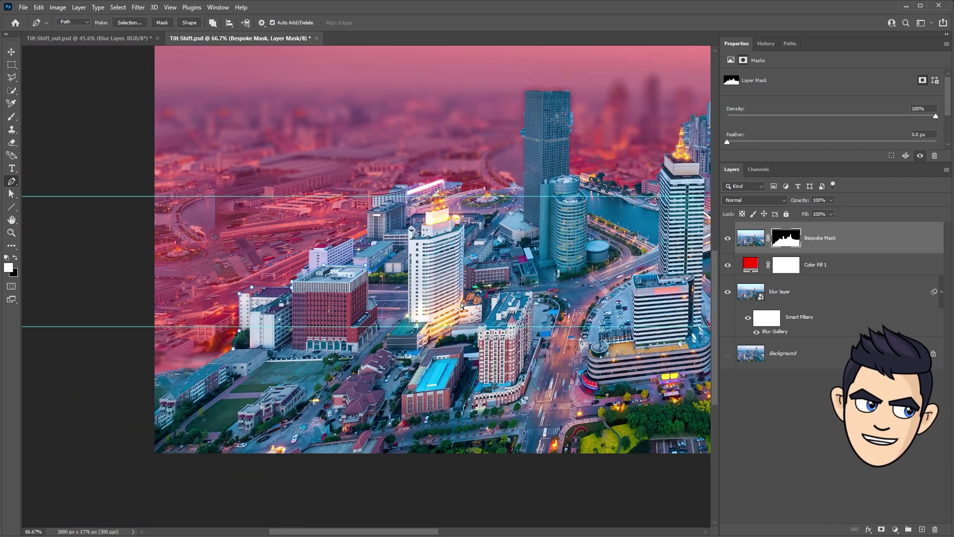
scroll(461, 303, up, 3)
scroll(423, 197, up, 1)
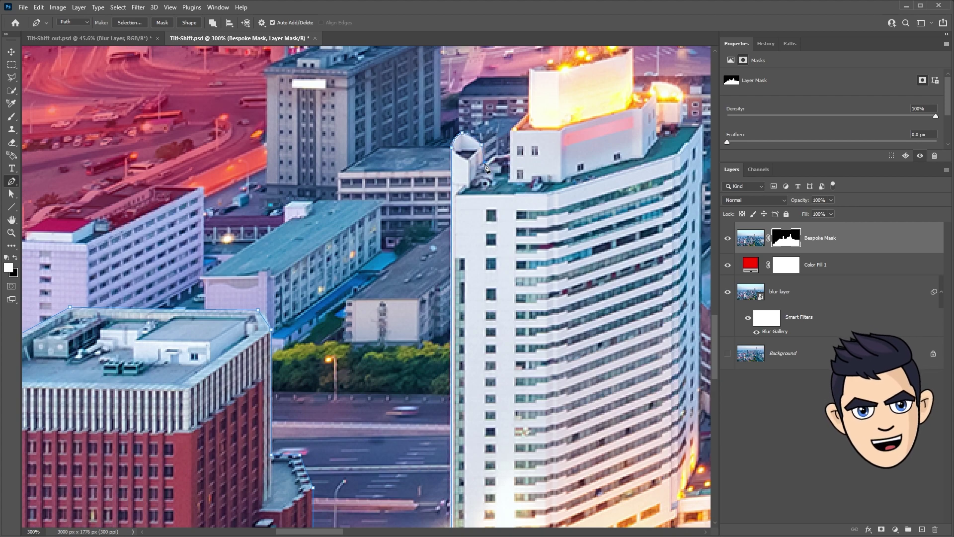
scroll(416, 137, up, 3)
scroll(415, 137, right, 3)
Continue the path down the tower's right side and around the rooftop dome
click(432, 145)
click(436, 159)
click(450, 185)
click(467, 231)
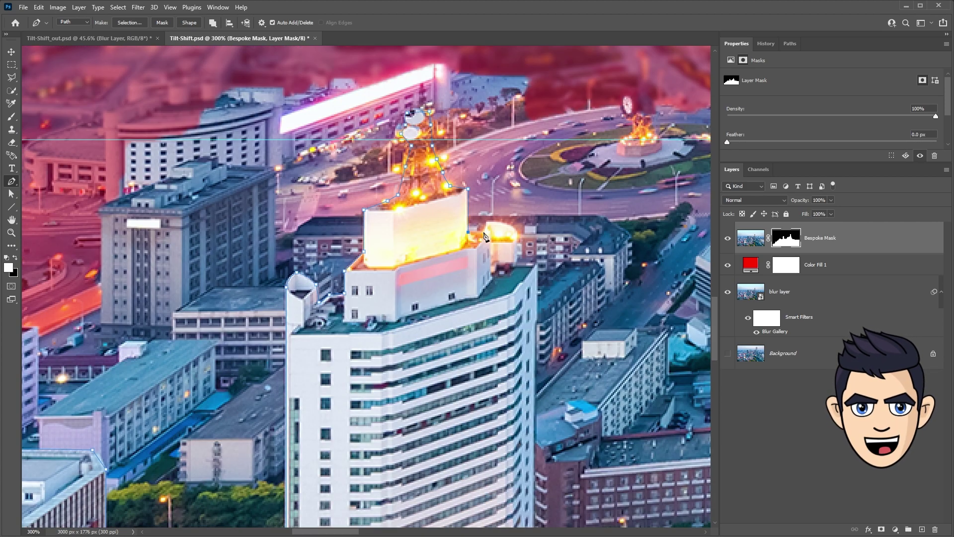
click(517, 243)
click(536, 265)
scroll(427, 337, down, 1)
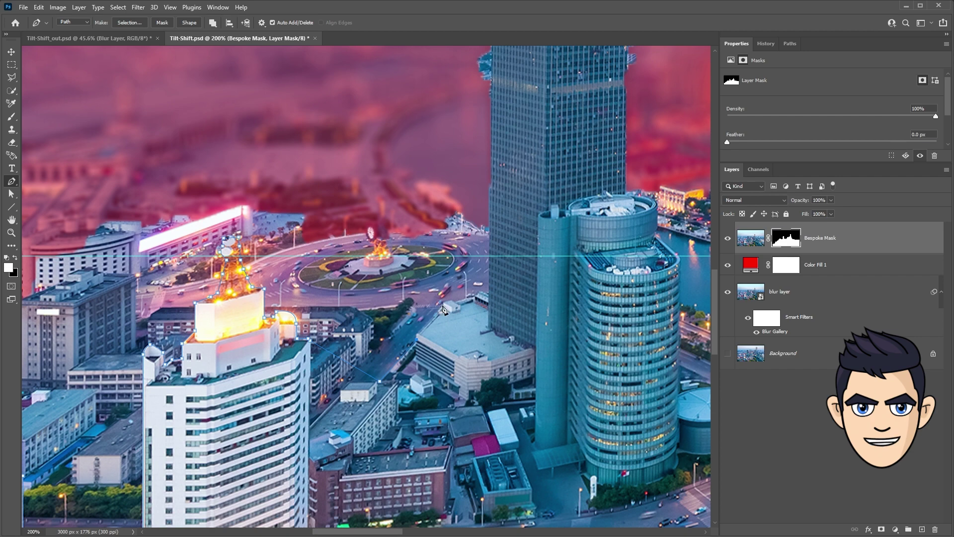
scroll(501, 300, up, 1)
drag(551, 300, 437, 441)
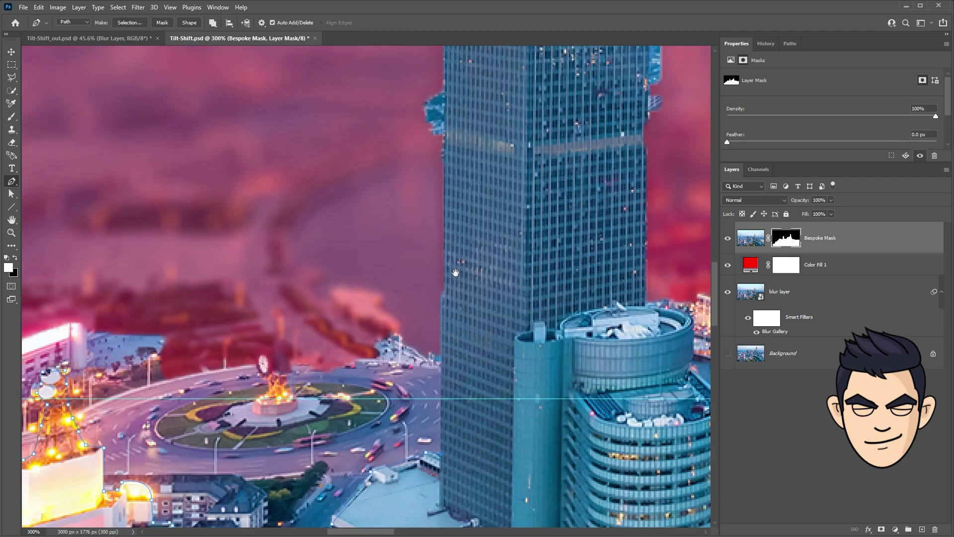
Hide the red Color Fill 1 overlay and the blur filter, then add a roofline anchor
click(727, 264)
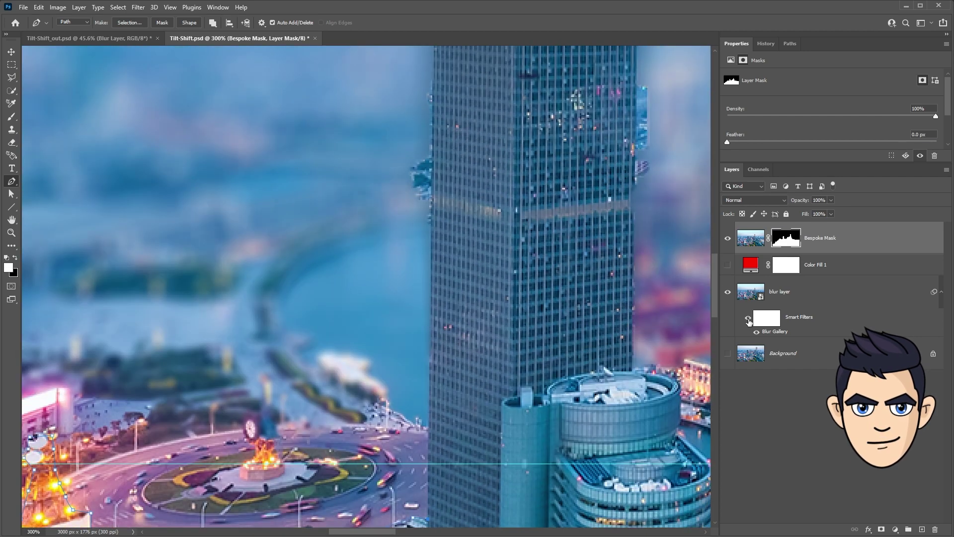
click(748, 319)
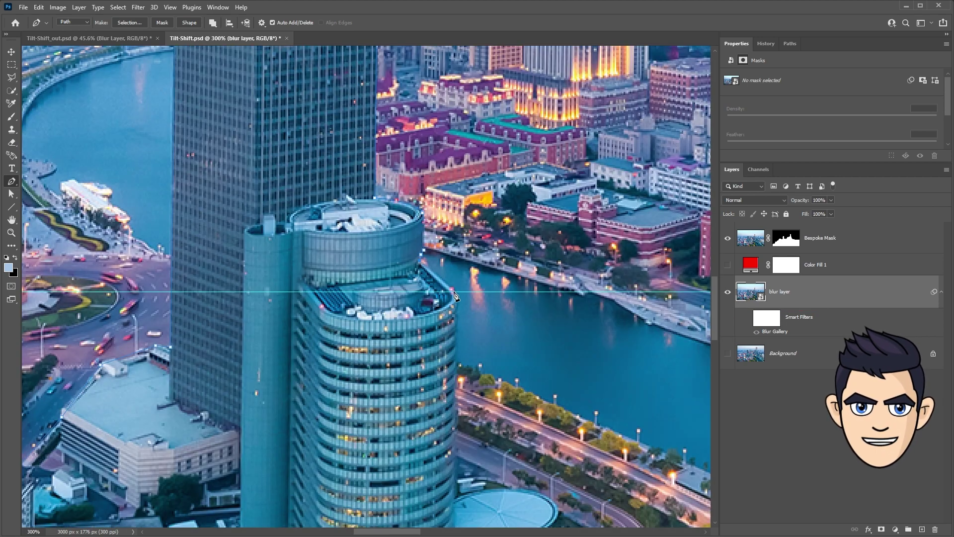
scroll(454, 296, up, 1)
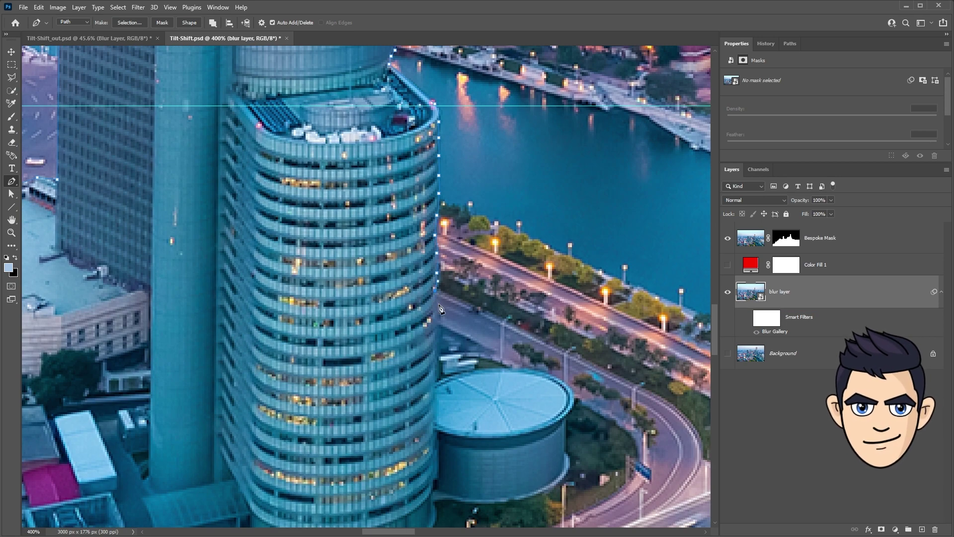
scroll(436, 297, up, 2)
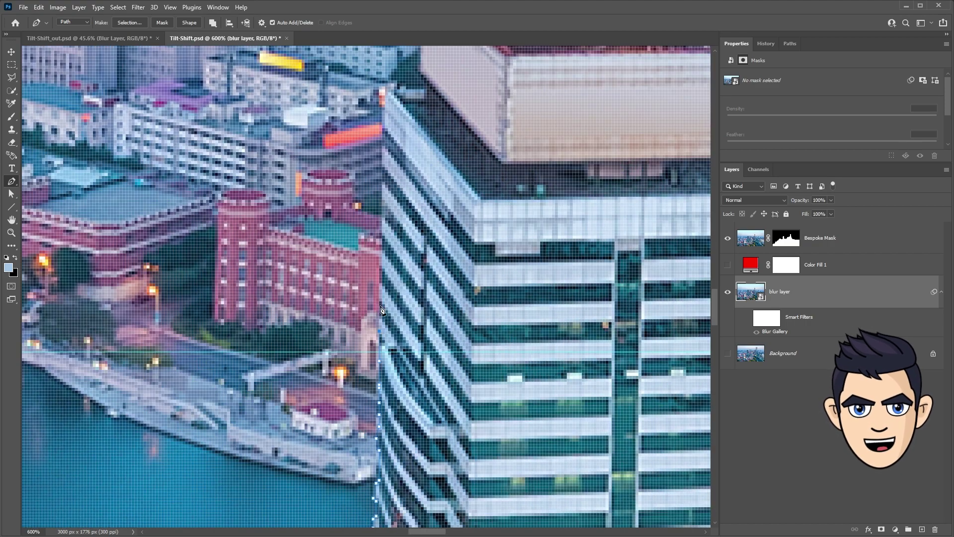
scroll(381, 310, up, 2)
scroll(358, 311, up, 5)
scroll(347, 311, up, 1)
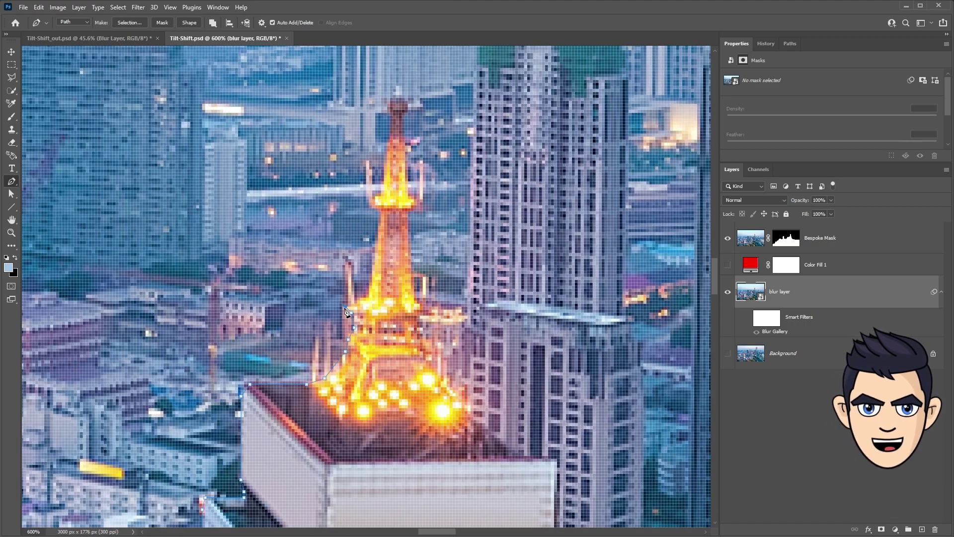
scroll(346, 311, up, 3)
scroll(311, 277, down, 4)
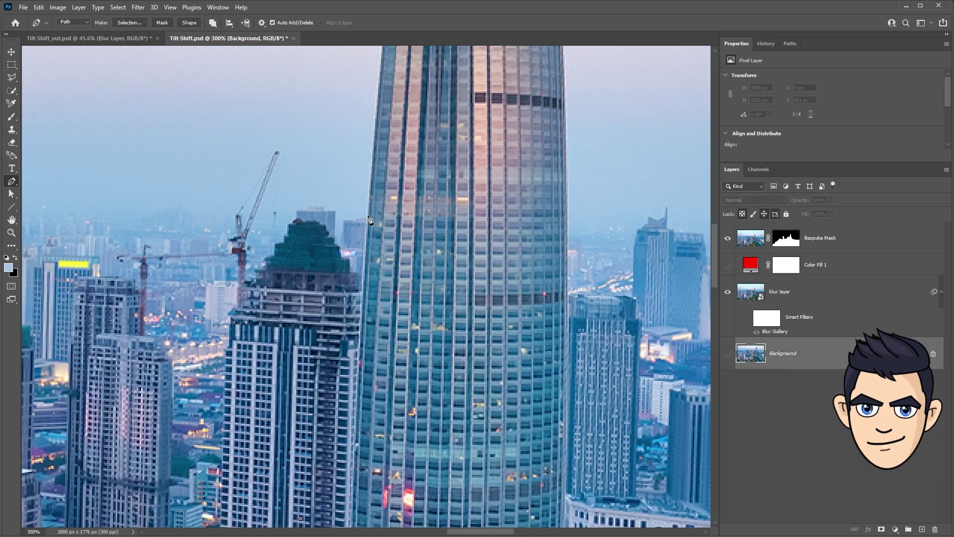
scroll(371, 219, up, 5)
click(348, 187)
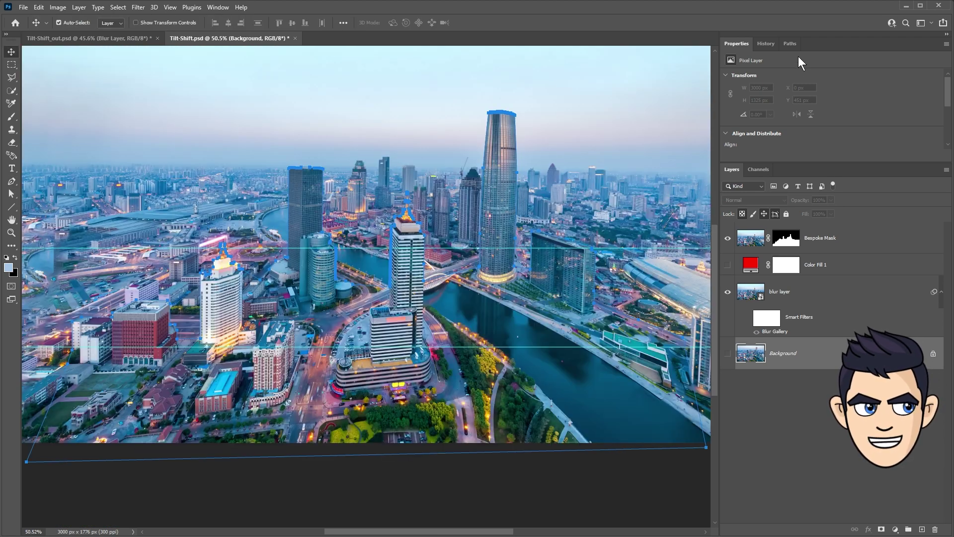
Load Work Path as a selection on Bespoke Mask's mask, show the red overlay, and swap colours
click(790, 44)
ctrl+click(729, 60)
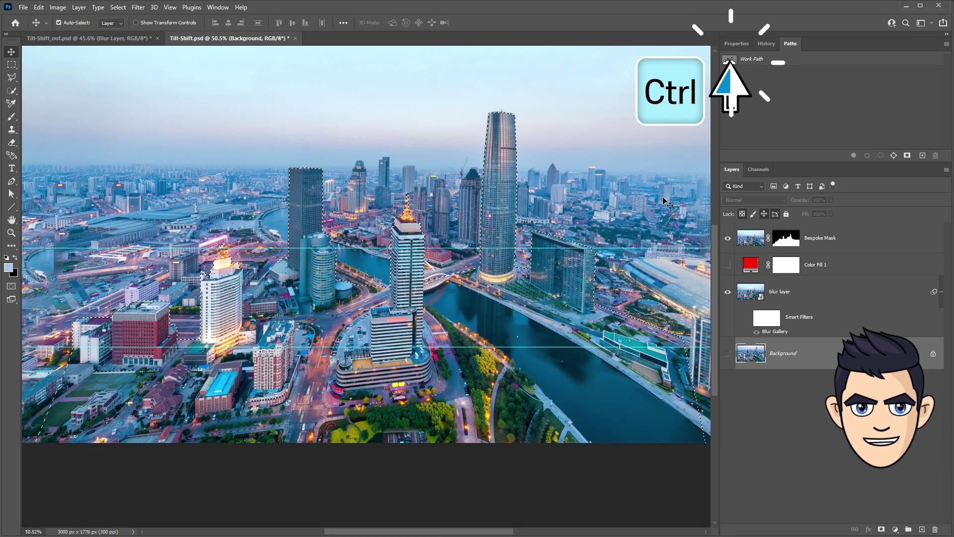
click(778, 249)
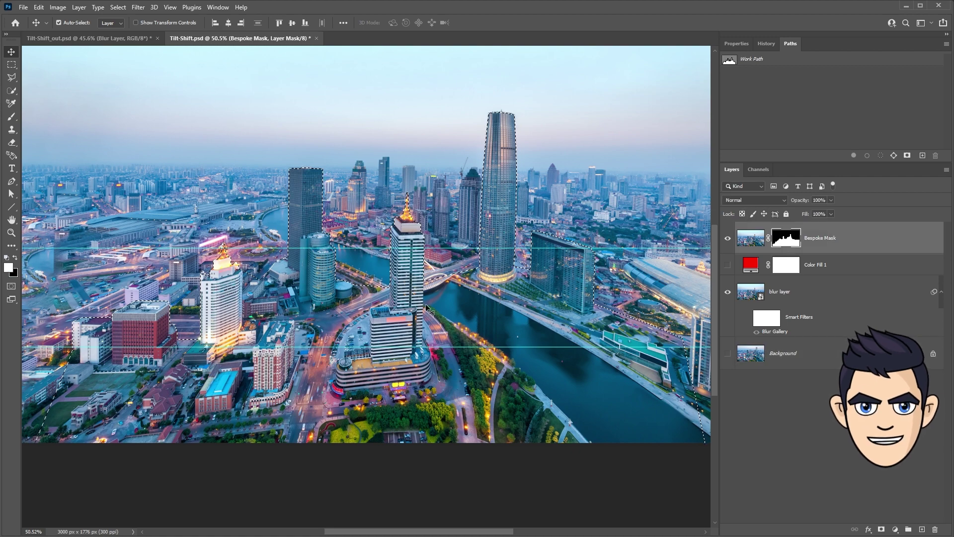
click(728, 265)
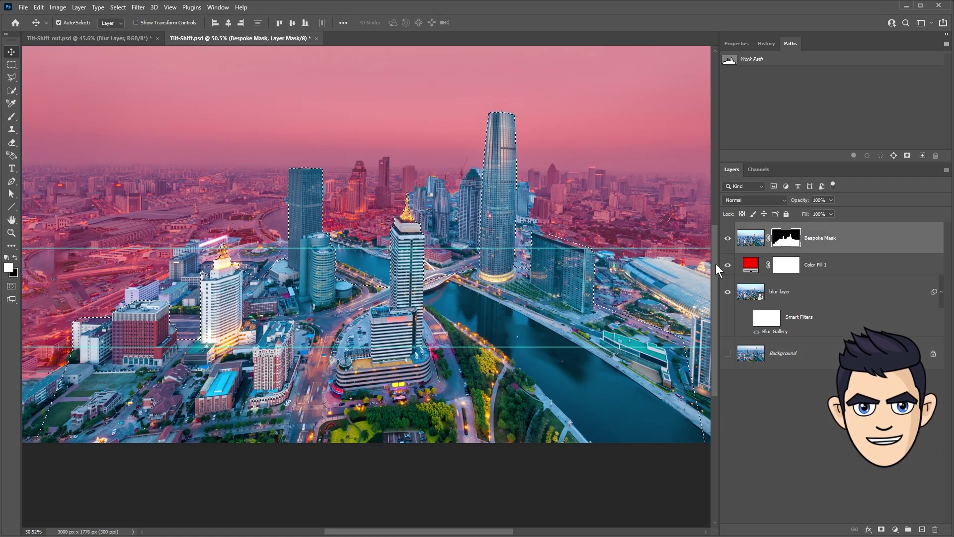
key(x)
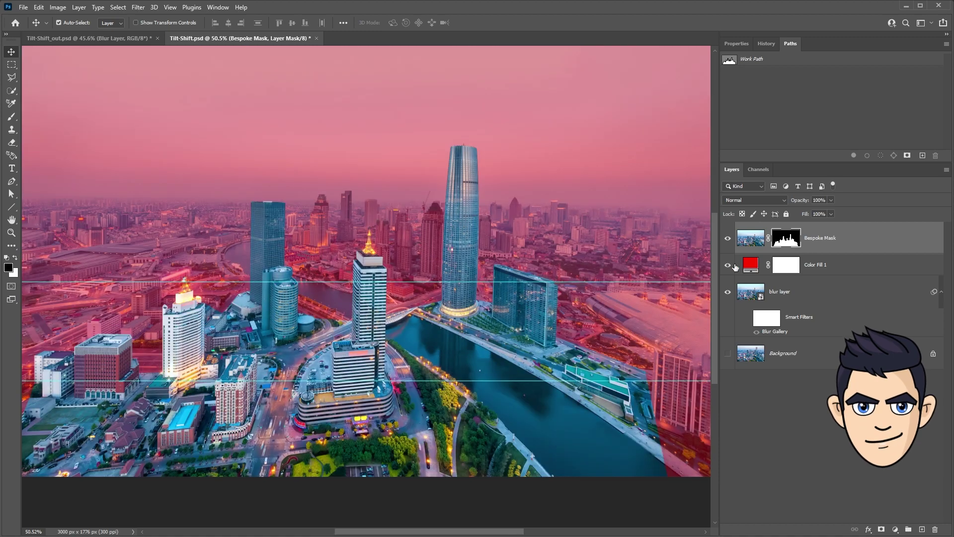
Hide the red overlay, re-enable the Blur Gallery filter at 100% view, then view Tilt-Shift_out.psd
click(728, 265)
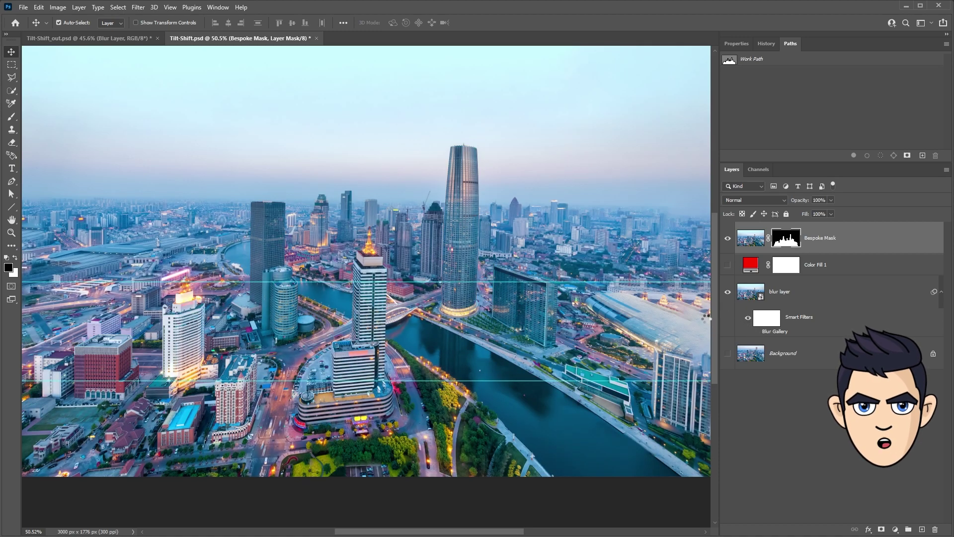
click(757, 331)
double_click(11, 232)
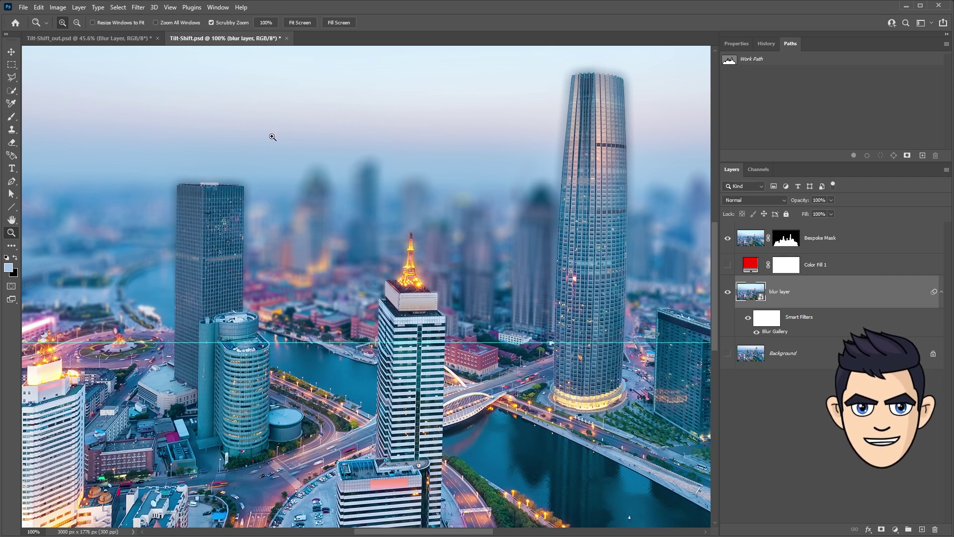
click(115, 38)
scroll(470, 198, up, 3)
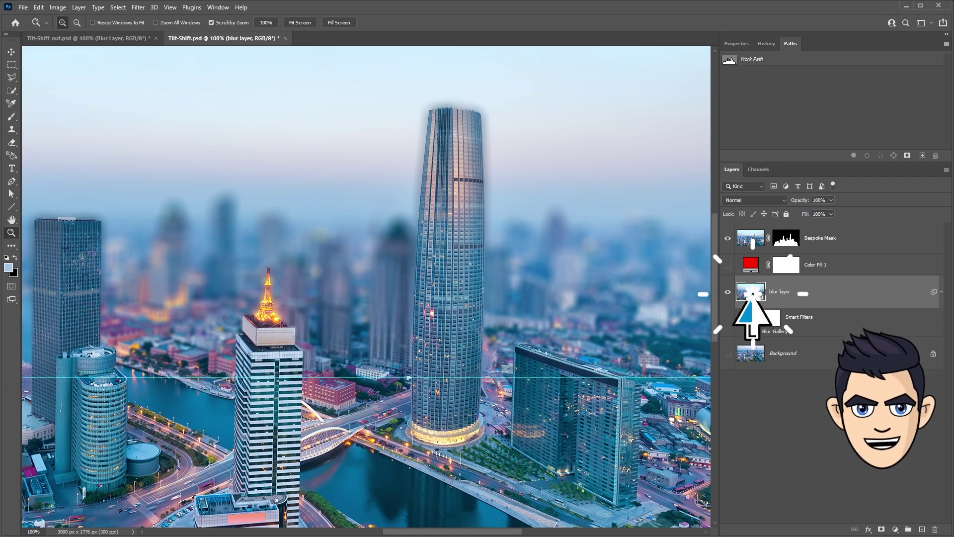
Open the blur layer smart object as blur layer.psb and fit both documents to the window
double_click(750, 291)
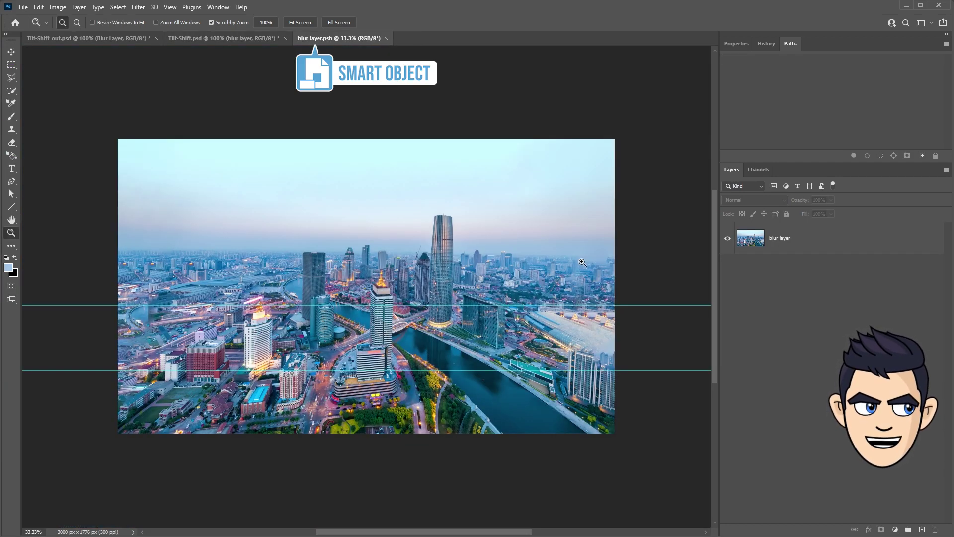
key(ctrl+0)
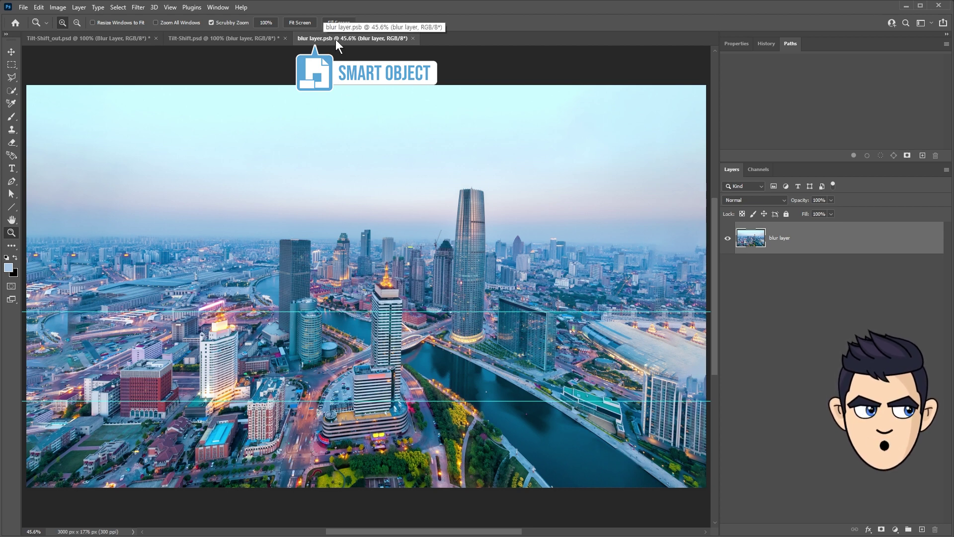
click(249, 40)
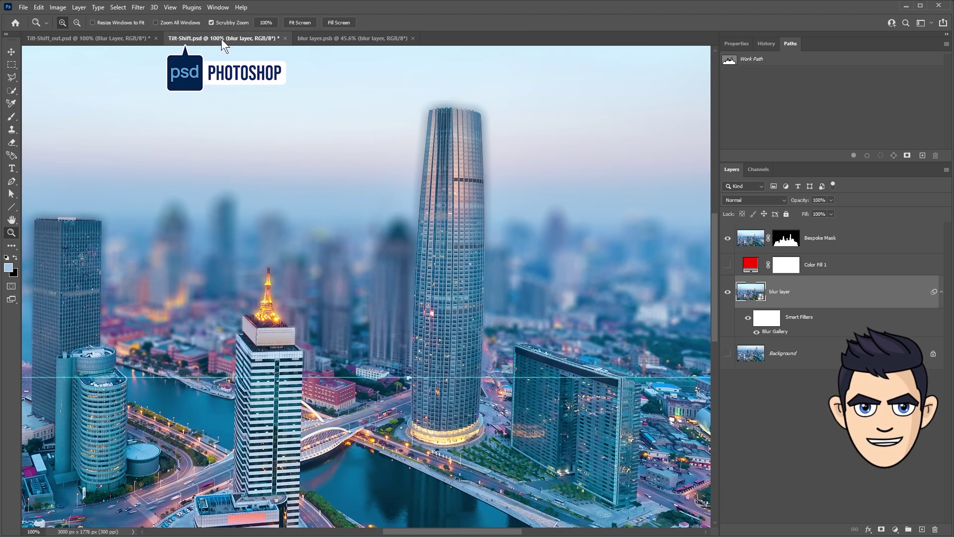
key(alt)
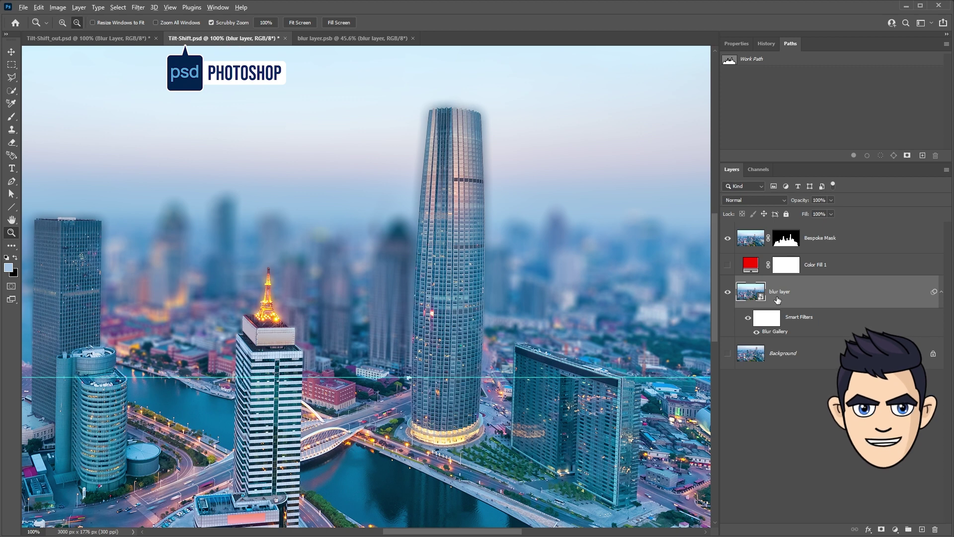
key(ctrl+0)
click(345, 38)
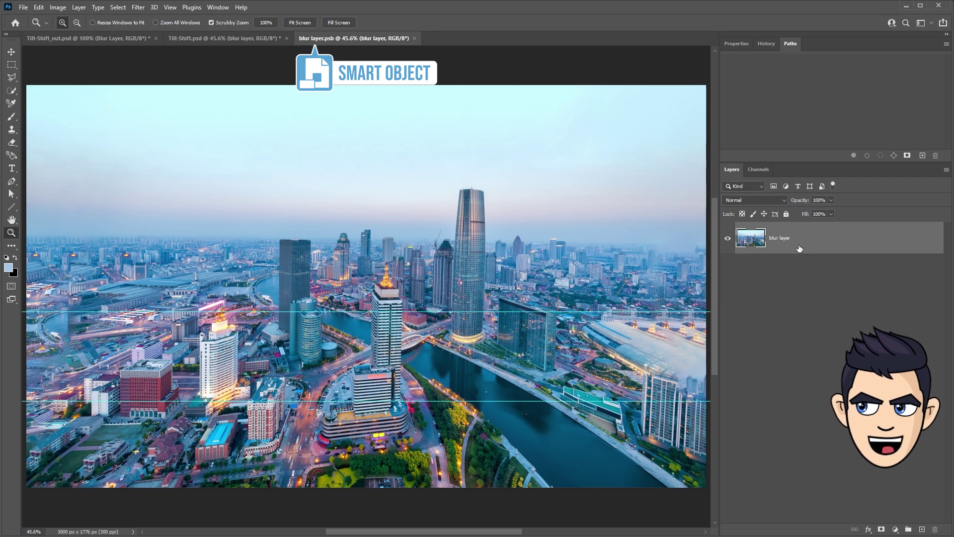
Duplicate the layer inside blur layer.psb at 100% view and pick the Lasso tool
key(ctrl+j)
key(ctrl+1)
click(11, 77)
click(50, 78)
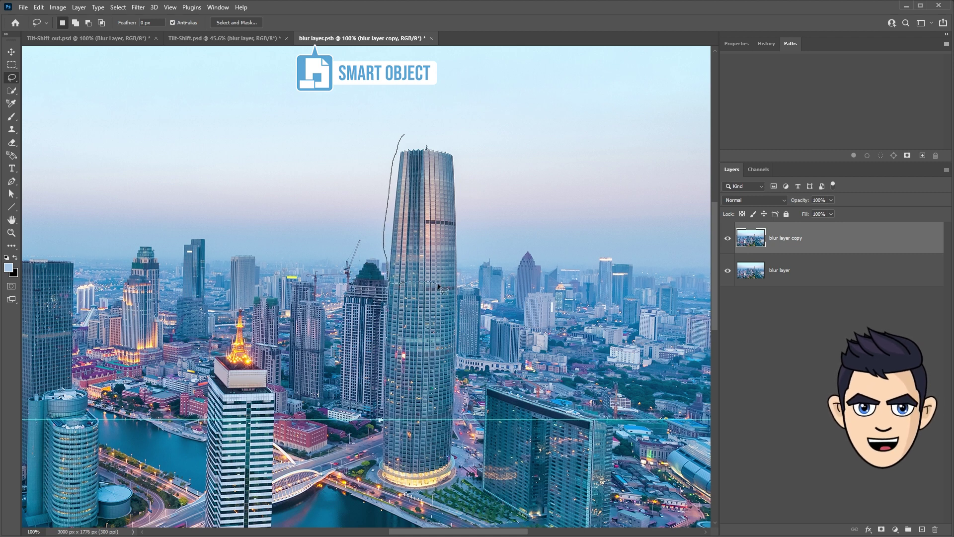
Content-aware fill away the tallest tower's upper part in the blur layer copy
drag(405, 137, 403, 135)
click(38, 7)
click(54, 160)
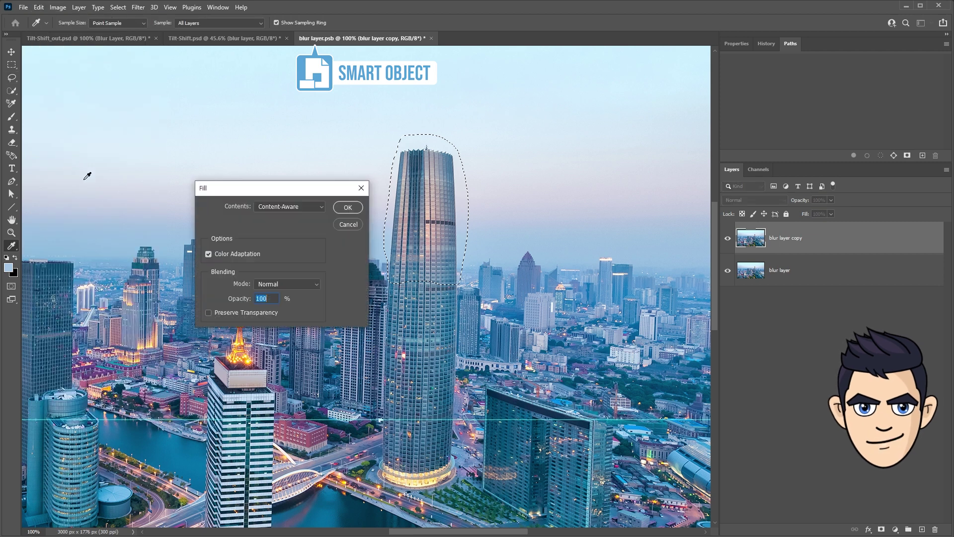
click(348, 207)
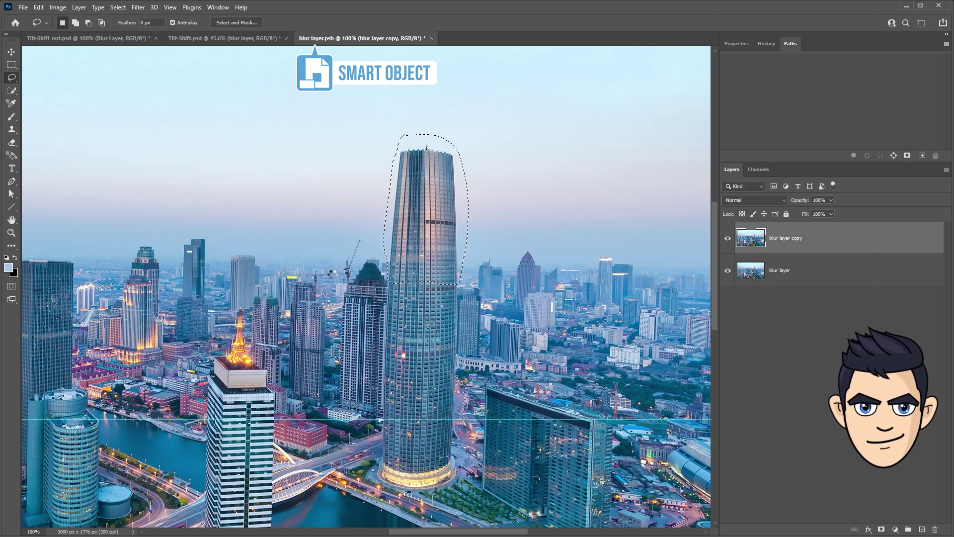
key(ctrl+d)
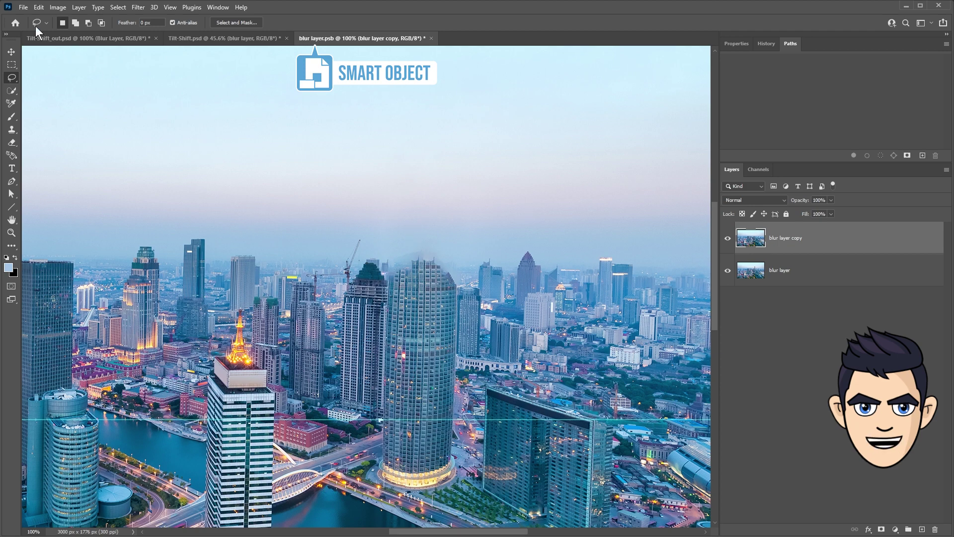
Save blur layer.psb and return to the Tilt-Shift.psd document
click(23, 7)
click(50, 117)
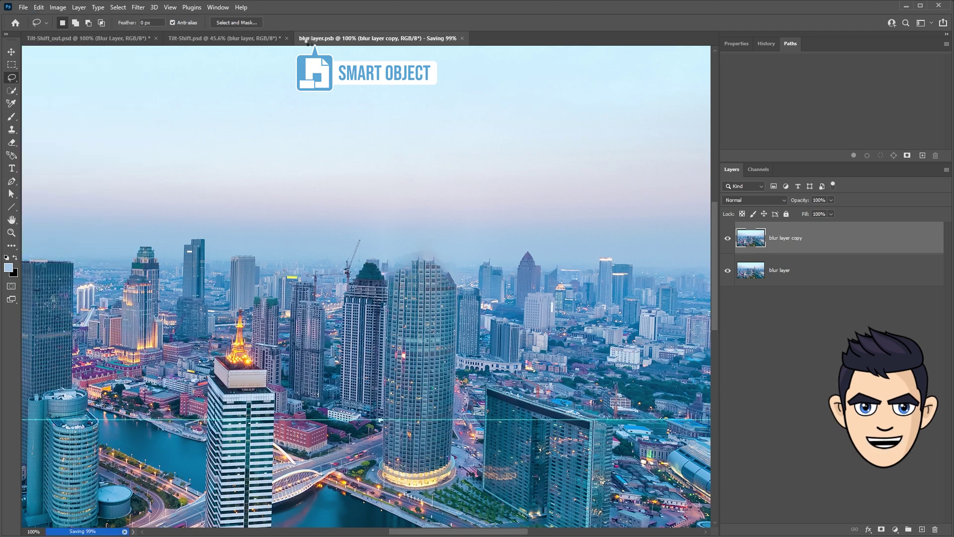
click(226, 36)
key(z)
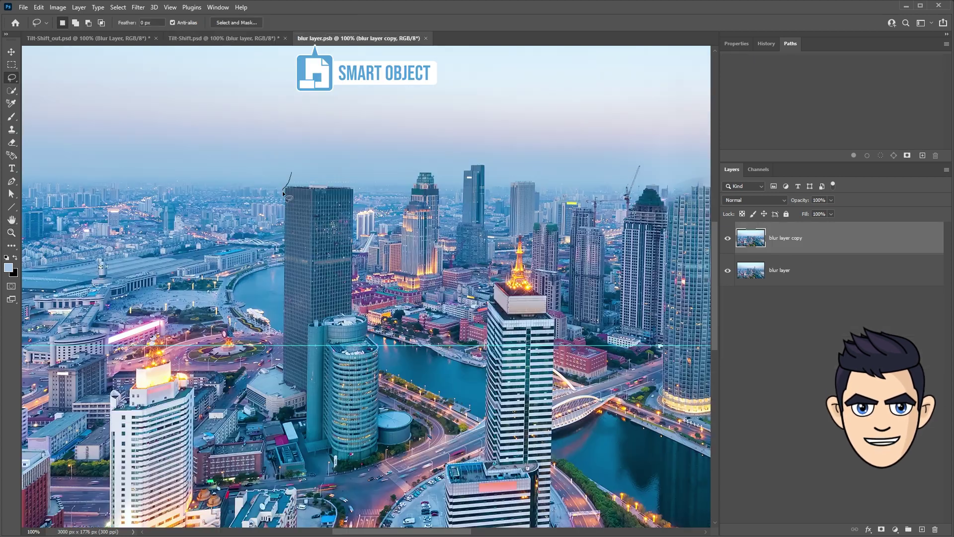
Zoom to the lit tower, compare with Bespoke Mask hidden, then open the blur layer smart object
drag(282, 190, 326, 184)
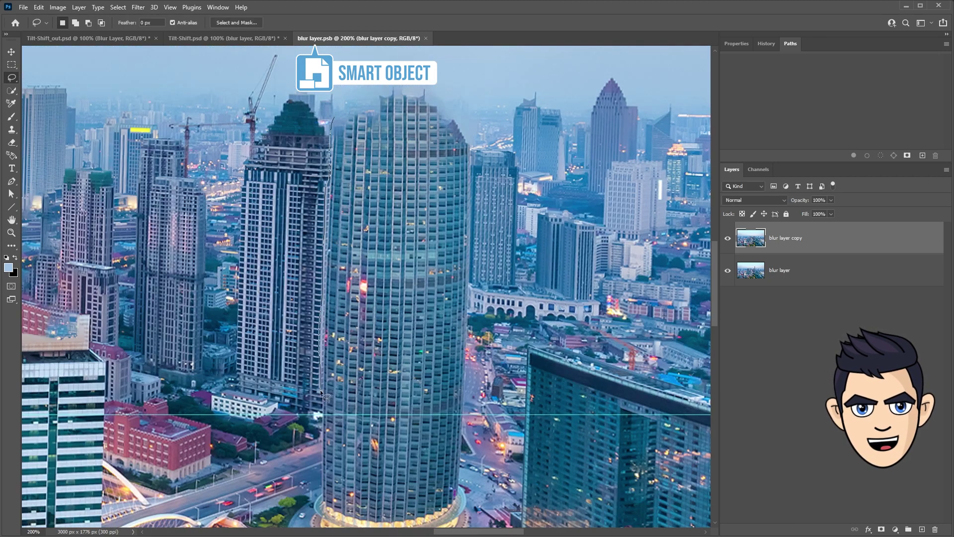
key(z)
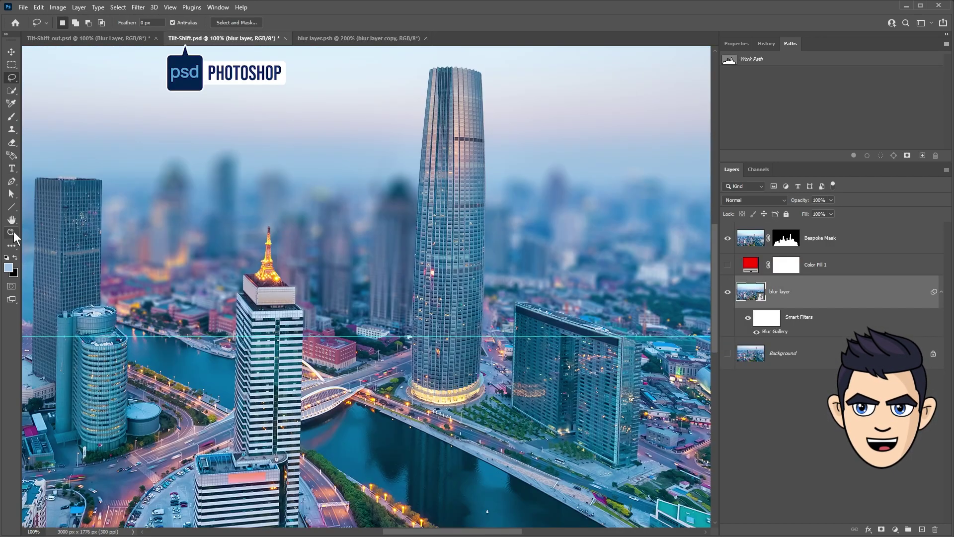
drag(494, 257, 517, 290)
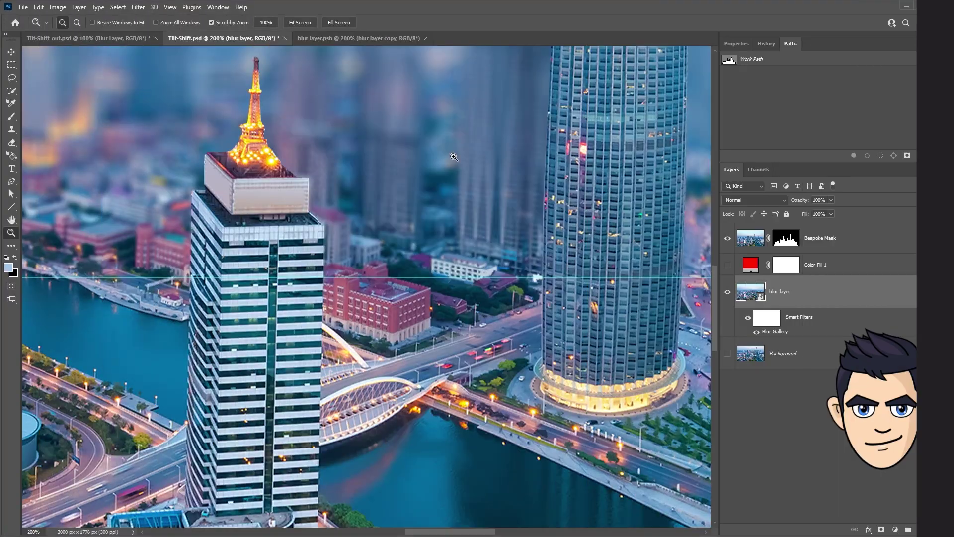
drag(358, 147, 447, 127)
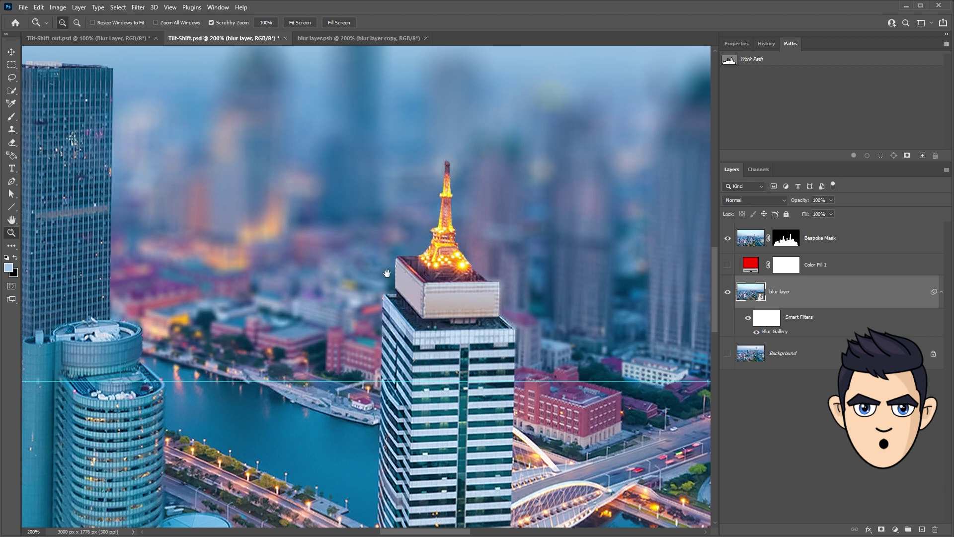
click(794, 242)
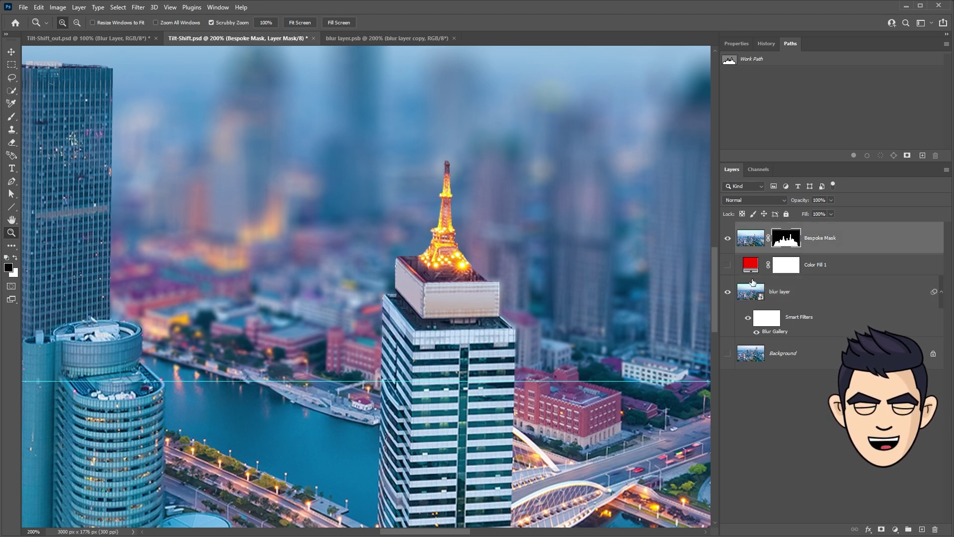
click(726, 241)
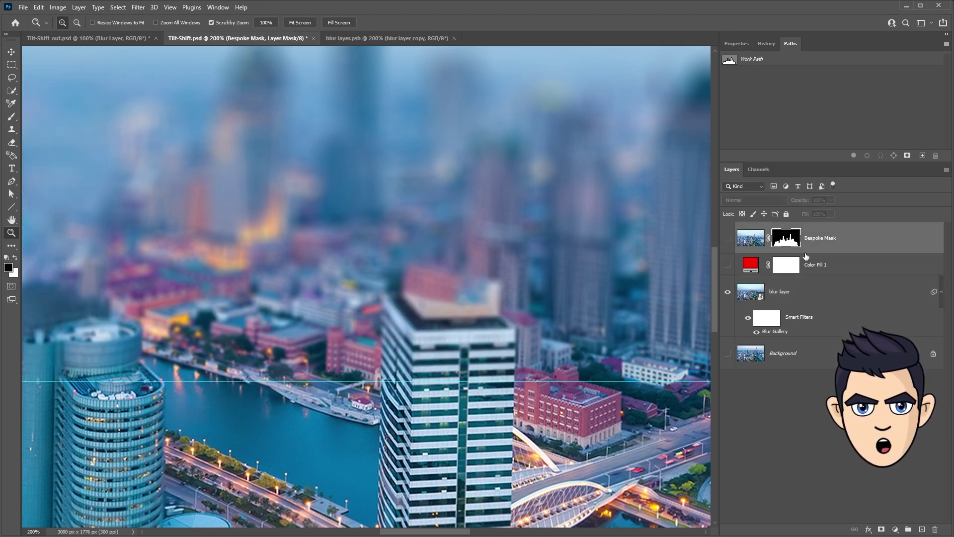
click(727, 239)
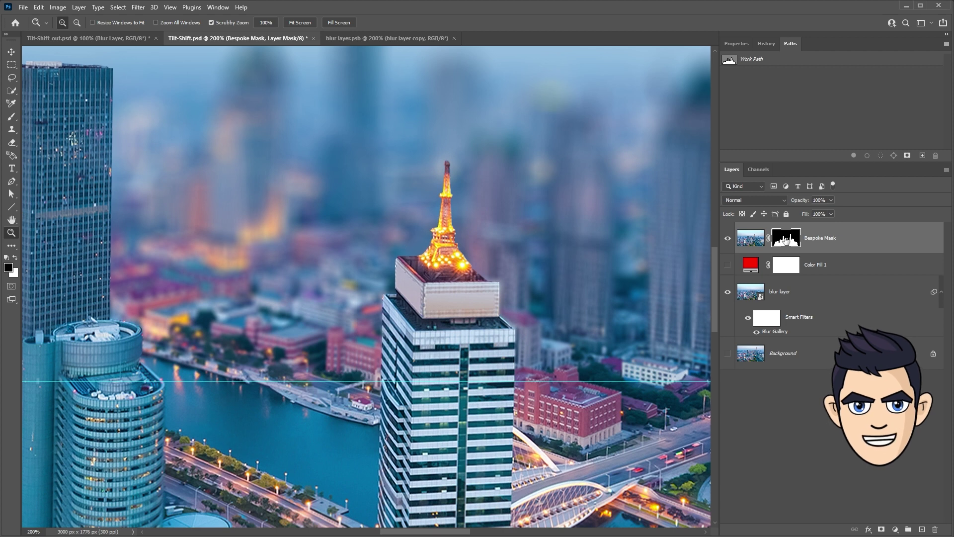
double_click(751, 291)
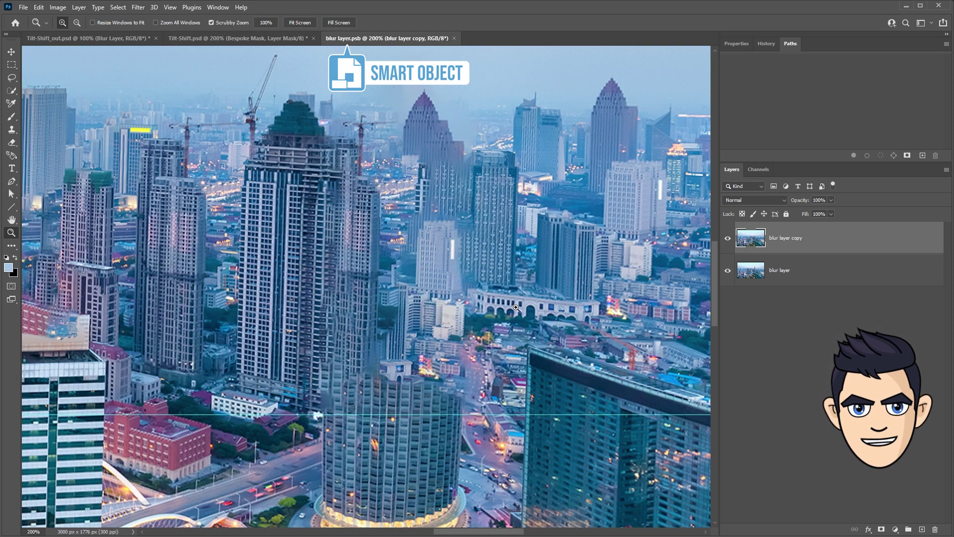
Hide blur layer copy, save blur layer.psb, and switch back to Tilt-Shift.psd
click(728, 239)
drag(208, 185, 383, 208)
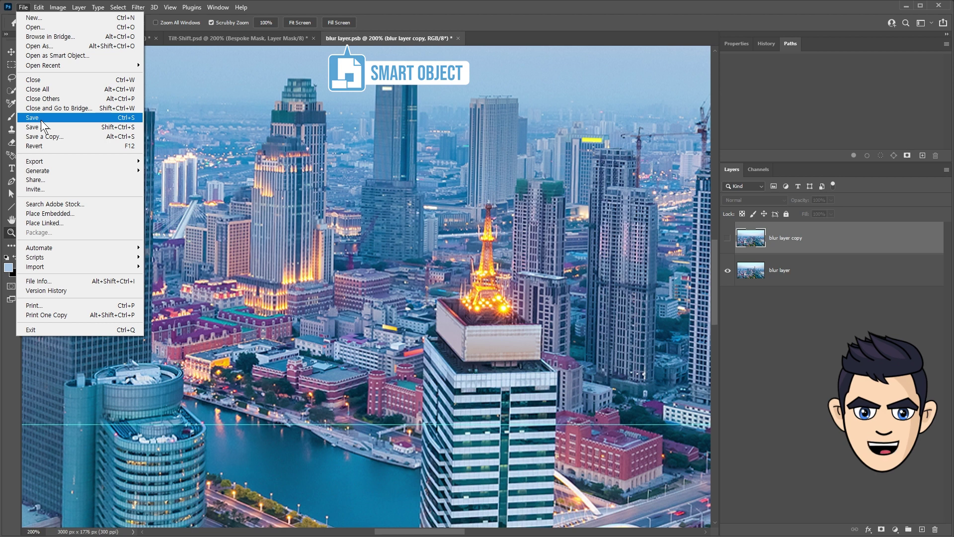
click(41, 118)
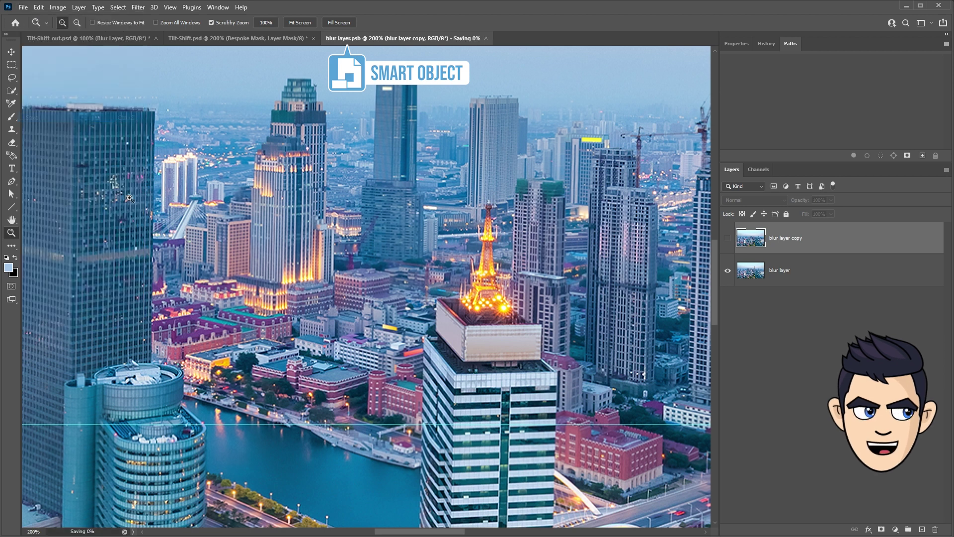
click(238, 39)
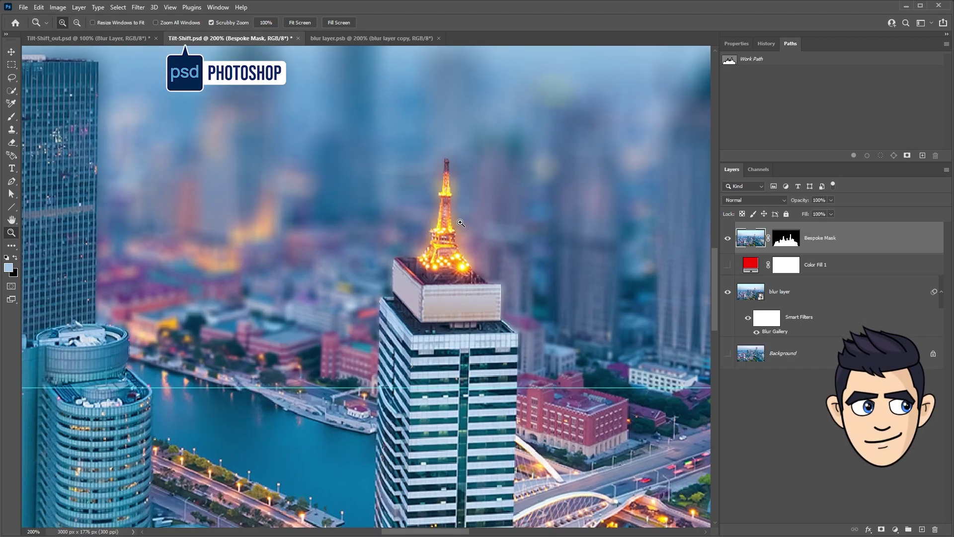
Turn off the Blur Gallery, show the red Color Fill 1 overlay, and zoom onto the spire
click(460, 223)
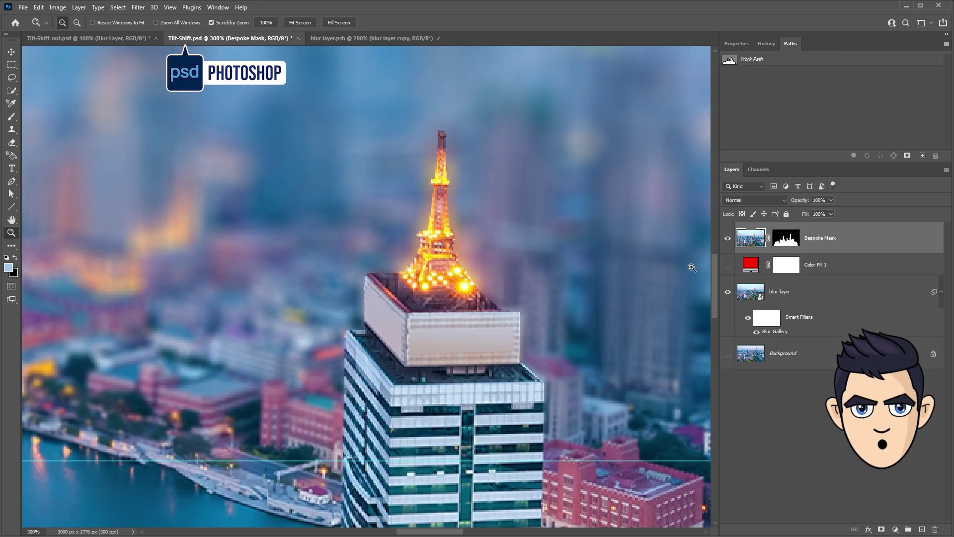
click(752, 333)
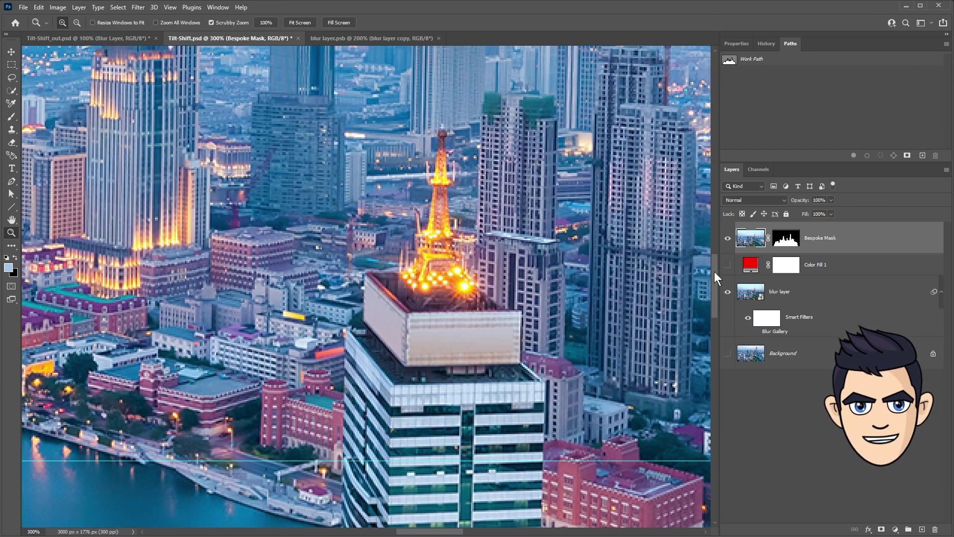
click(727, 267)
click(445, 191)
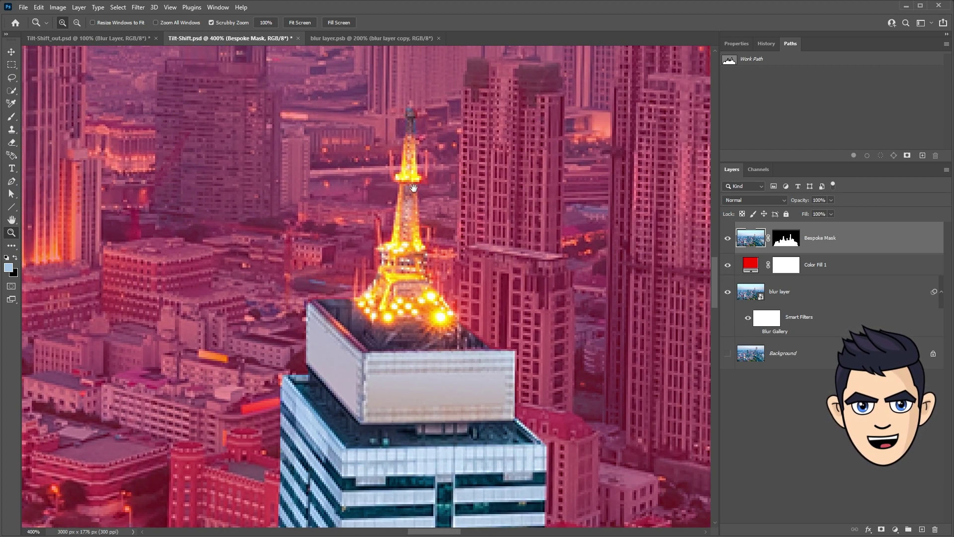
Paint white on the Bespoke Mask around the spire with a size 2, 72% opacity brush
click(11, 117)
click(73, 23)
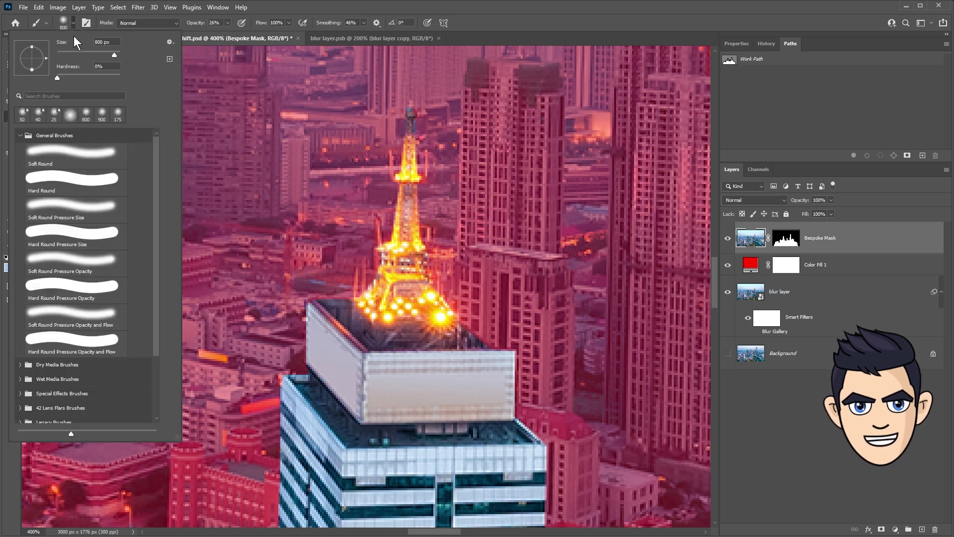
key(Return)
drag(246, 36, 251, 36)
click(786, 238)
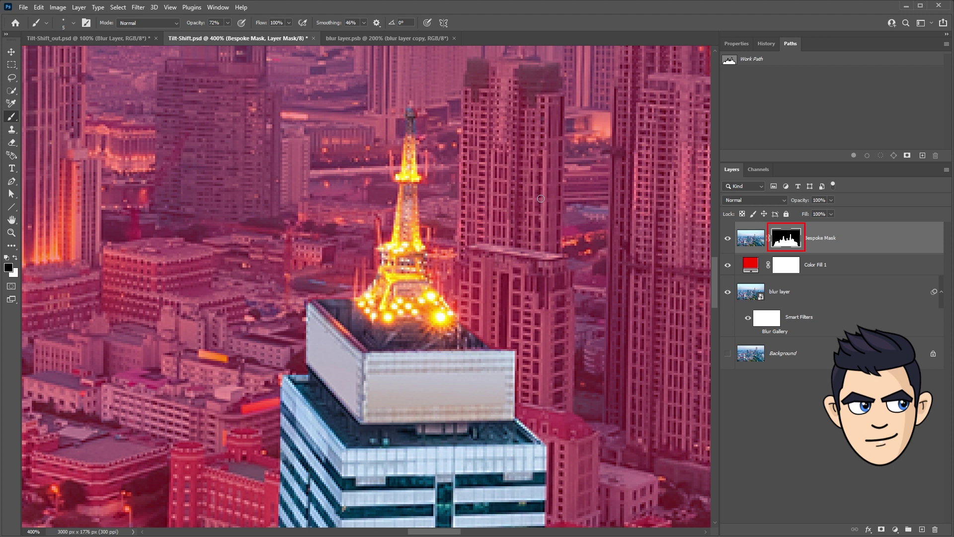
click(15, 258)
key(bracketleft)
key(bracketleft)
key(bracketleft)
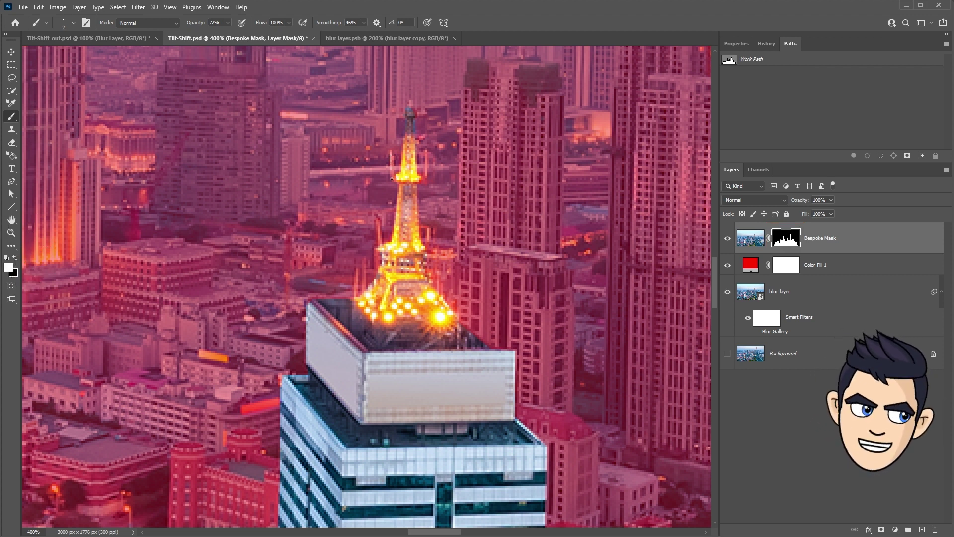
key(bracketleft)
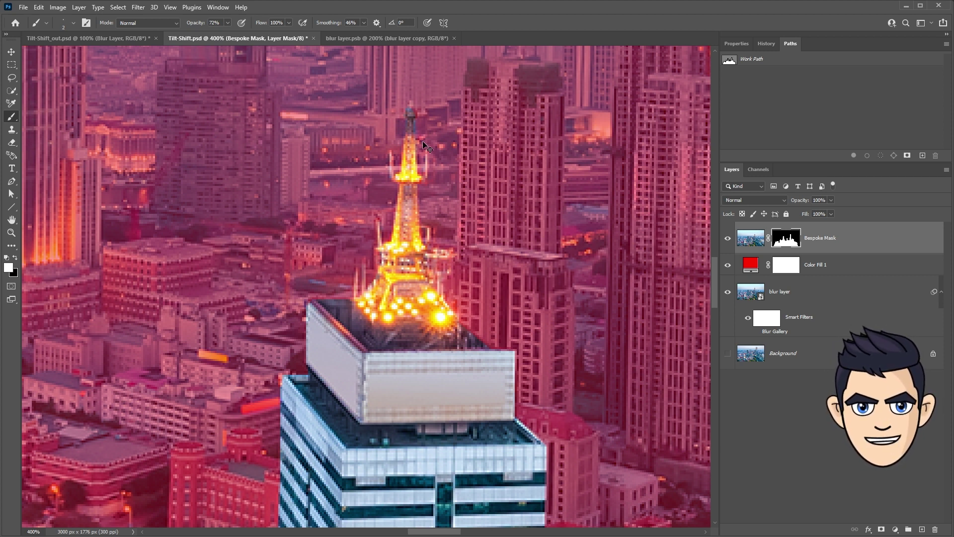
Turn the Blur Gallery back on and hide the red Color Fill 1 overlay
click(756, 332)
click(727, 292)
click(748, 317)
click(727, 265)
click(786, 238)
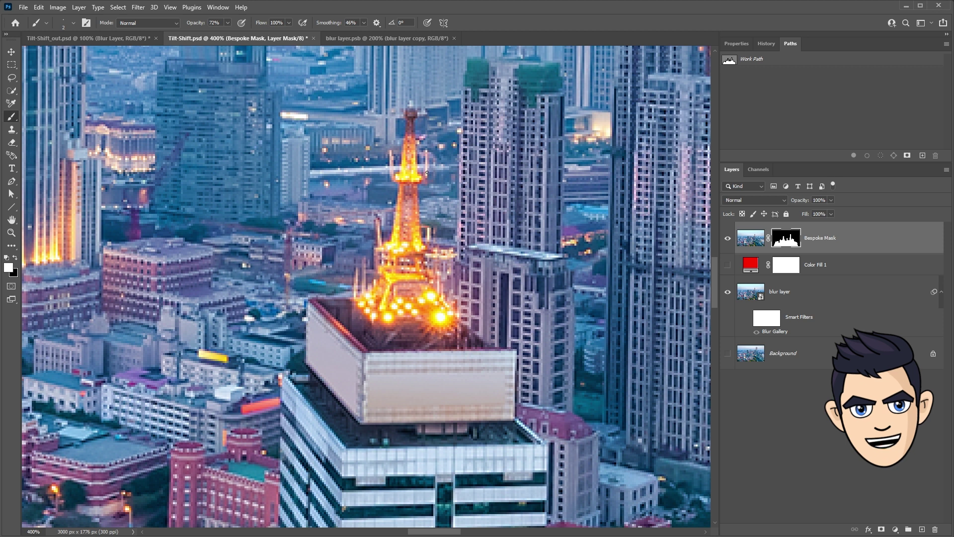
click(728, 265)
click(728, 265)
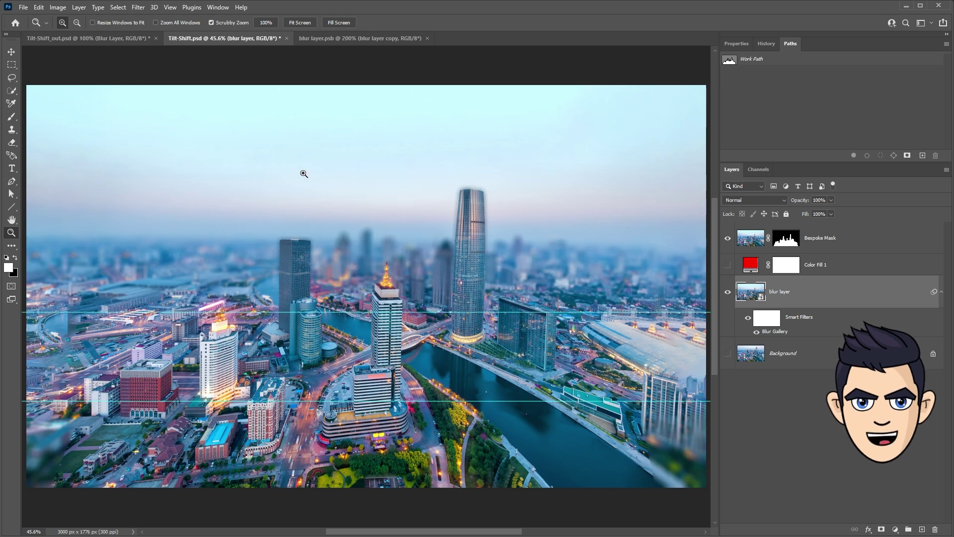
Show blur layer copy in blur layer.psb, save it, and return to Tilt-Shift.psd
click(332, 39)
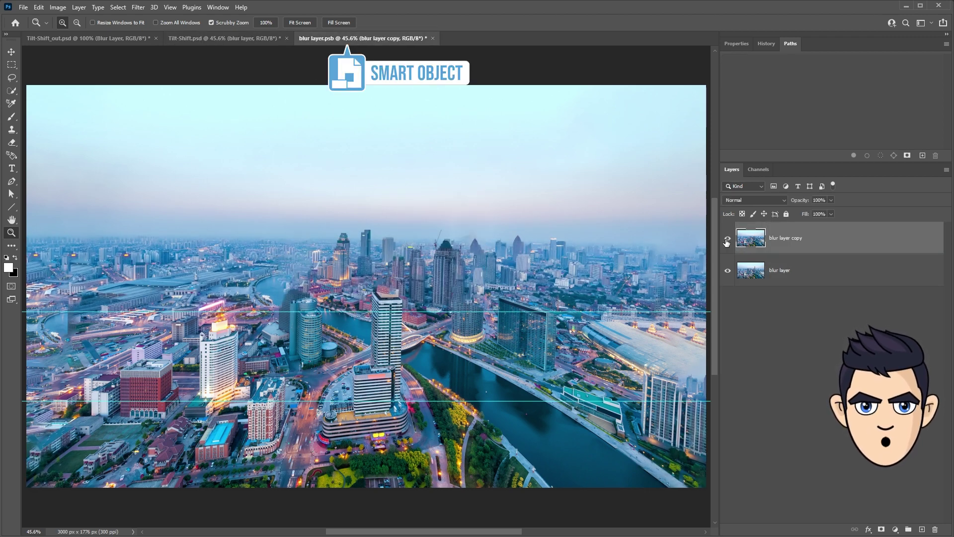
click(727, 239)
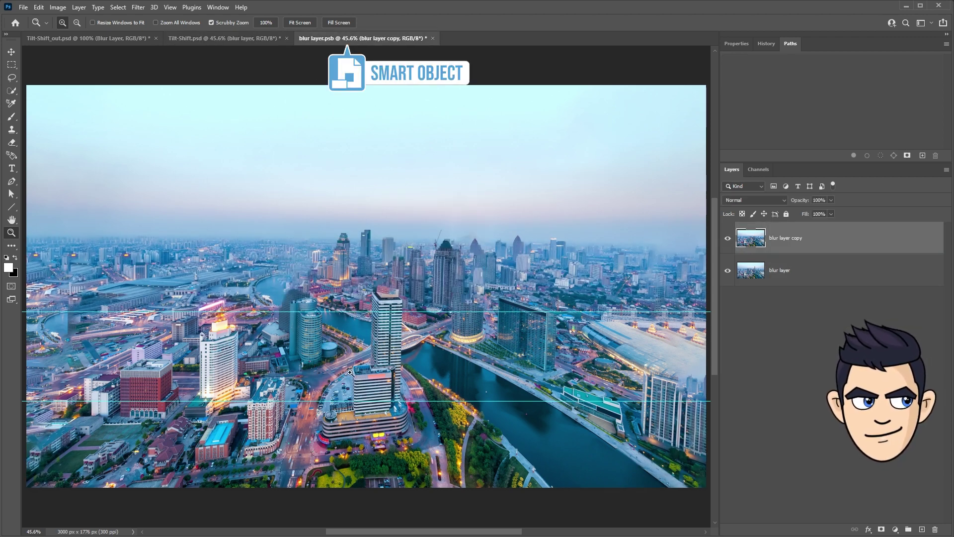
click(24, 7)
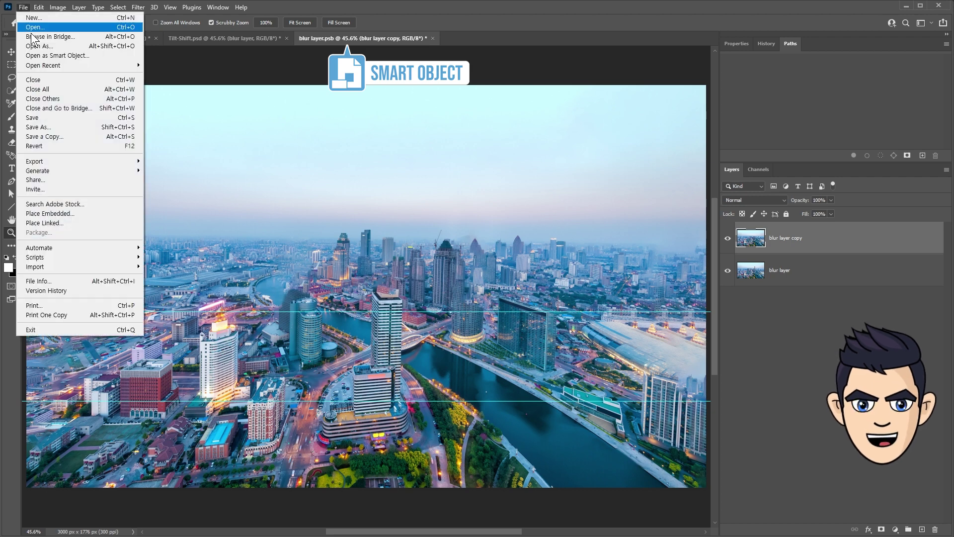
click(30, 118)
click(180, 39)
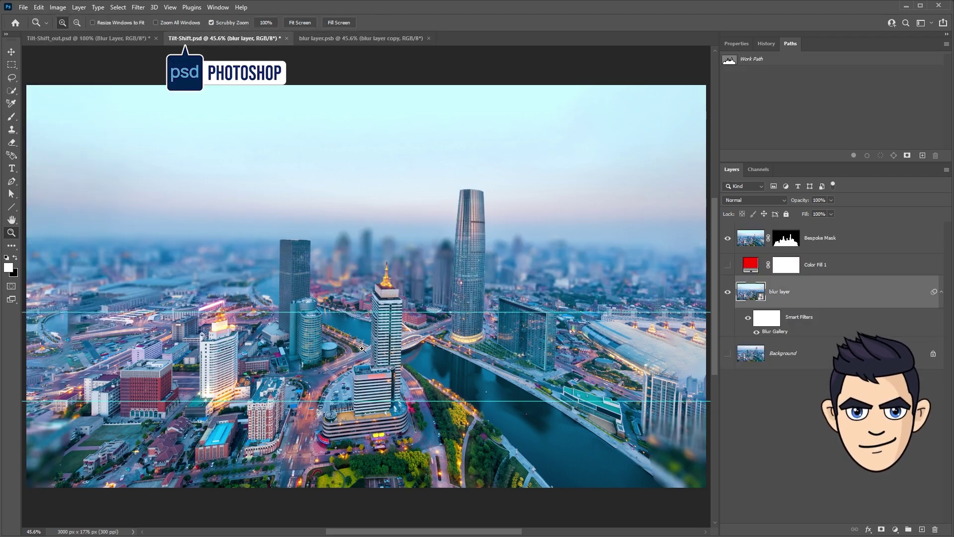
Hide guides, compare with Bespoke Mask toggled, and view its layer mask on its own
key(ctrl+semicolon)
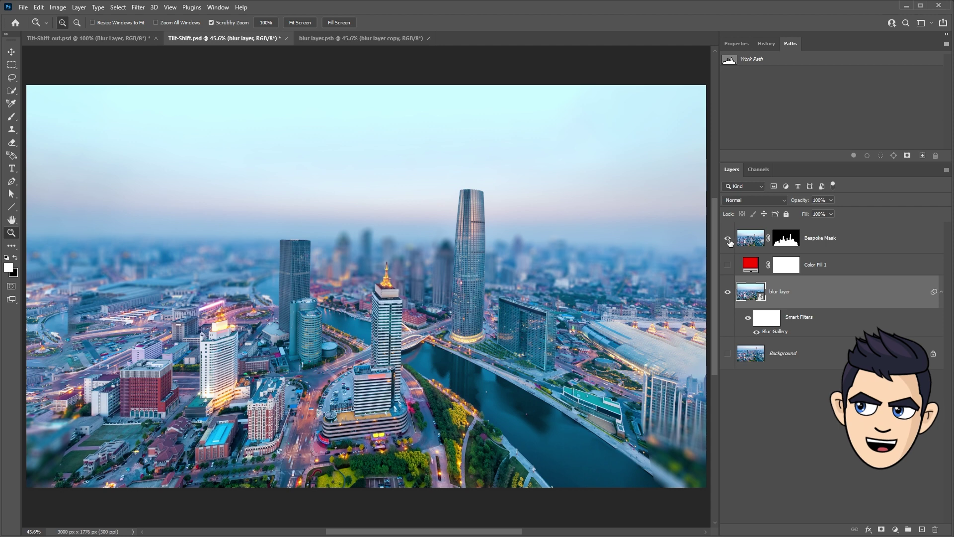
click(728, 239)
click(728, 240)
click(728, 240)
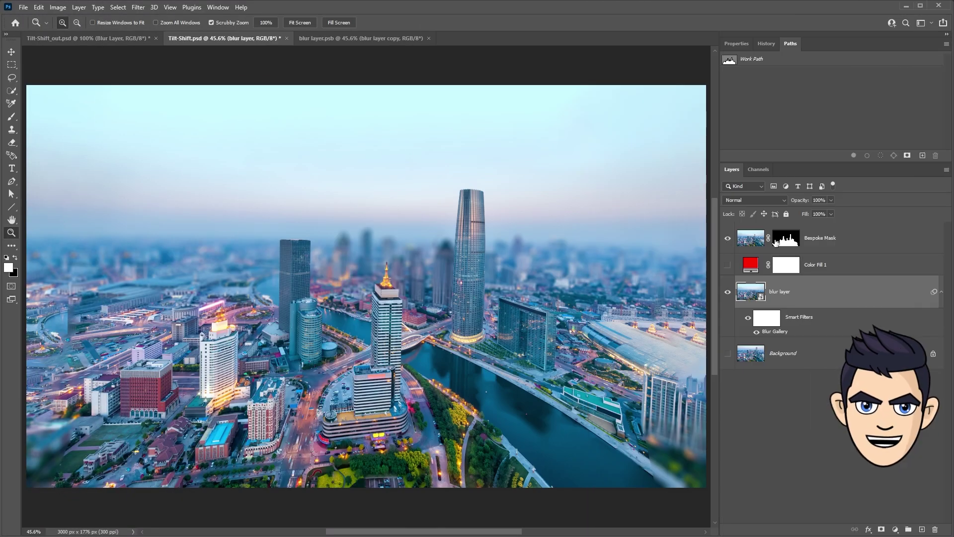
alt+click(797, 242)
alt+click(791, 247)
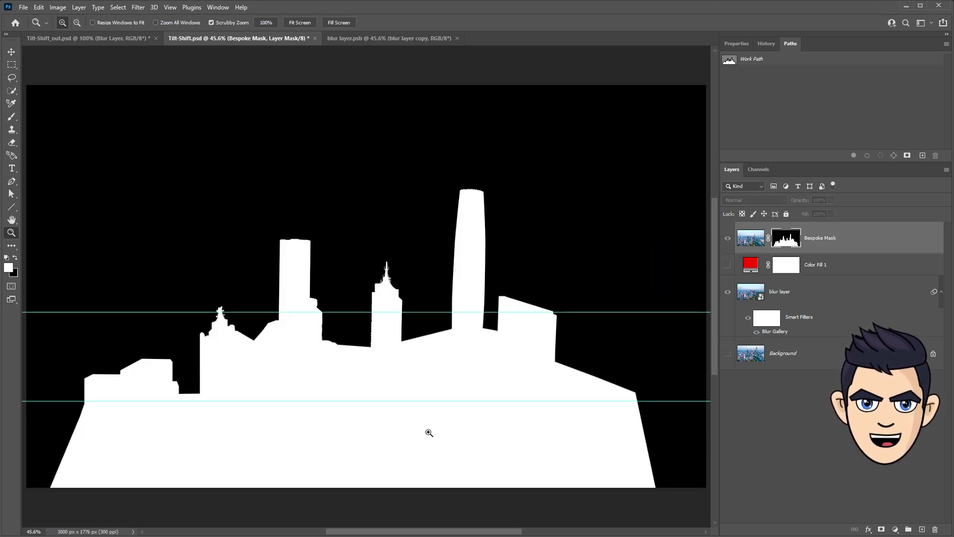
Paint black across the mask's bottom with a size 800 brush at 55% opacity
click(18, 118)
key(x)
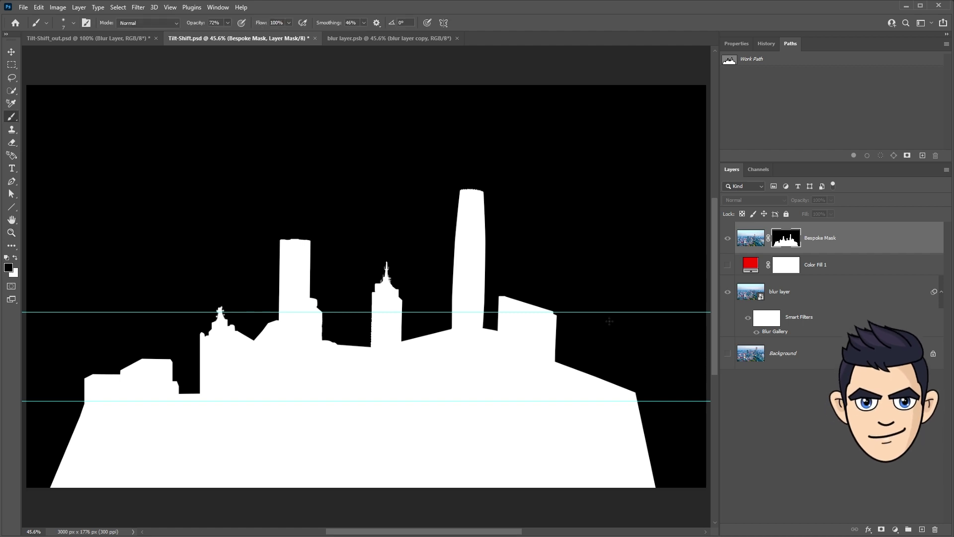
key(5)
key(5)
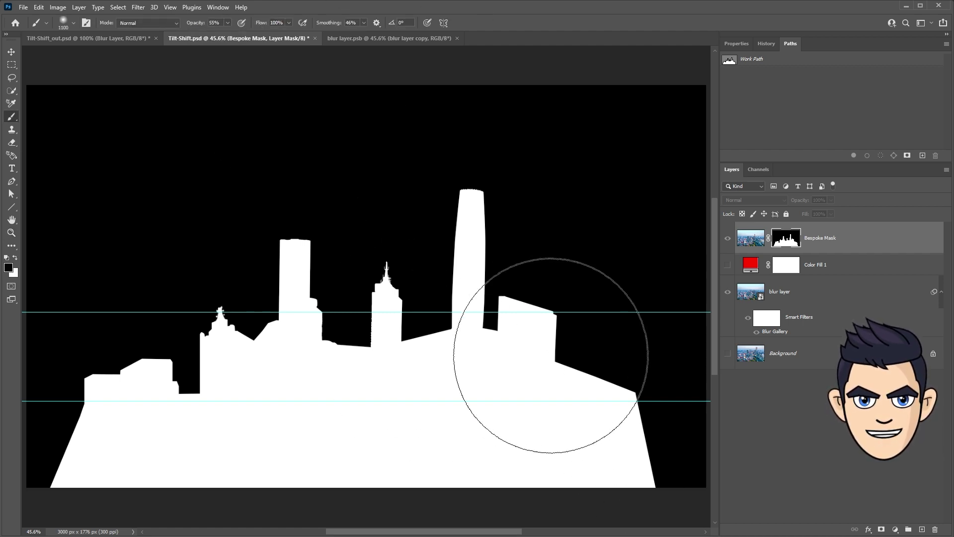
key(ctrl+minus)
key(ctrl+minus)
key(bracketleft)
key(bracketleft)
key(bracketleft)
mouse_move(497, 398)
mouse_down()
mouse_move(273, 415)
mouse_move(686, 415)
mouse_move(175, 408)
mouse_move(363, 426)
mouse_move(465, 409)
mouse_up()
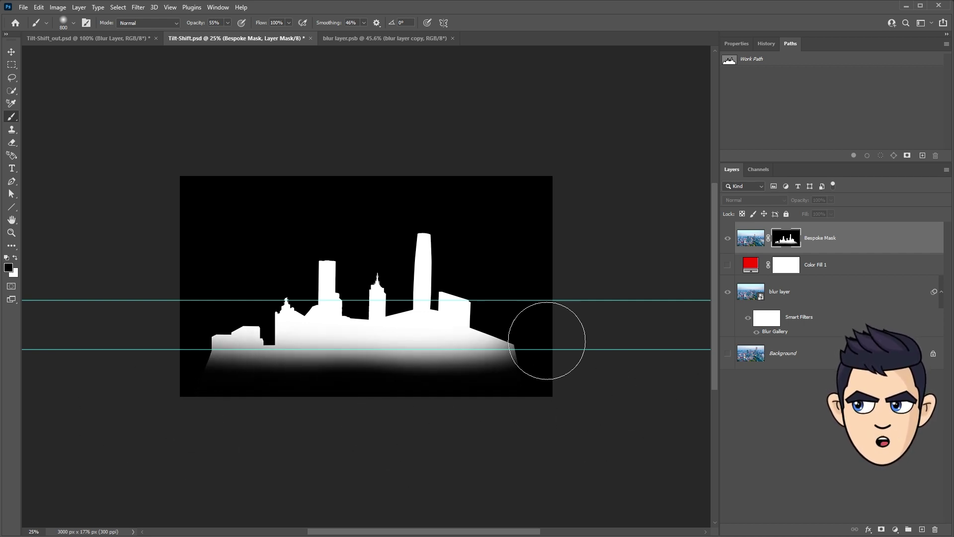
Return to the composite, fit the image, compare Bespoke Mask, and reopen the Blur Gallery
alt+click(780, 241)
click(810, 299)
key(ctrl+0)
click(727, 240)
click(728, 241)
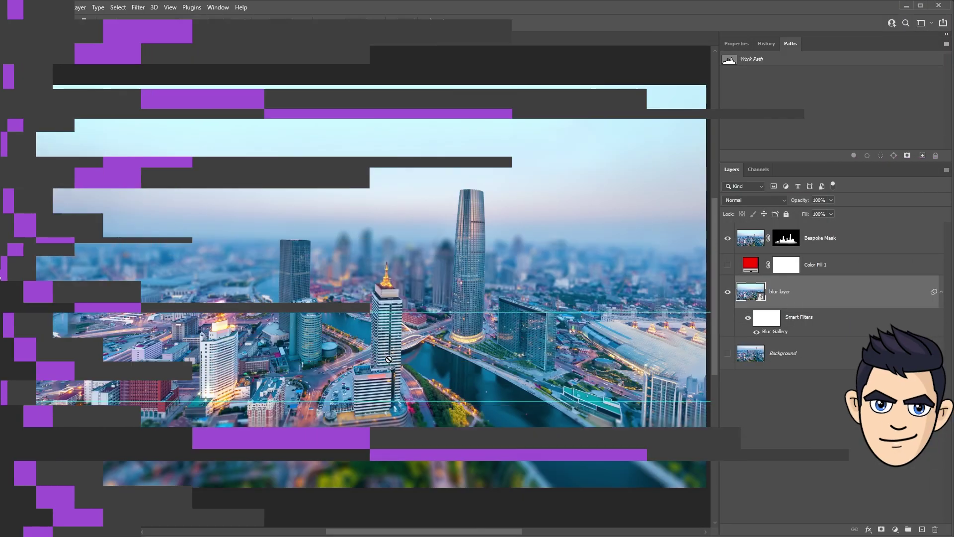
double_click(776, 336)
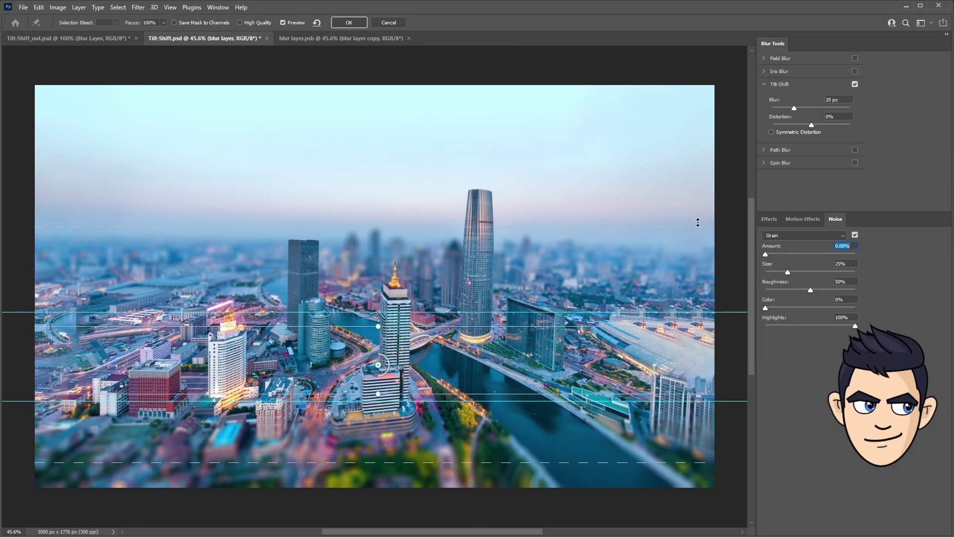
Add an Iris Blur and position, widen and heighten its ellipse over the central buildings
click(766, 72)
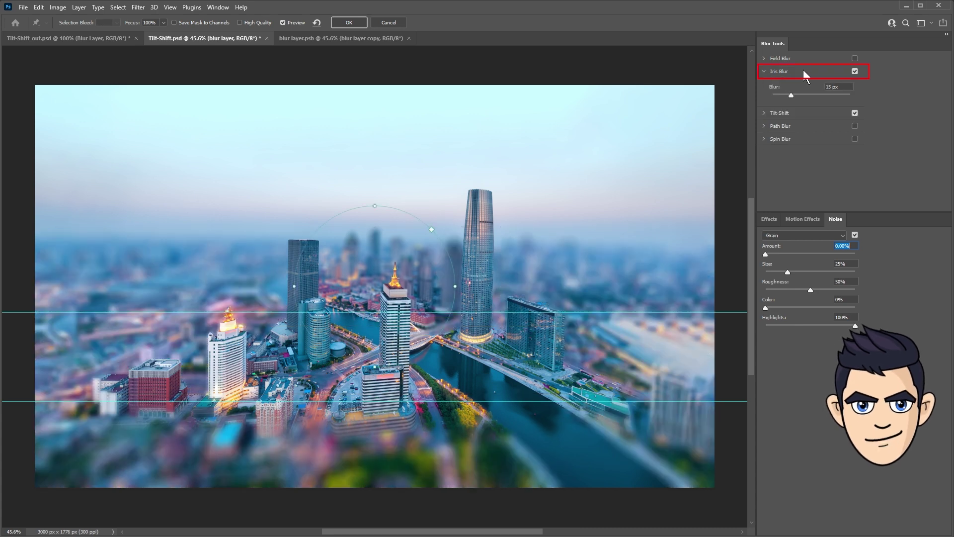
click(855, 113)
key(m)
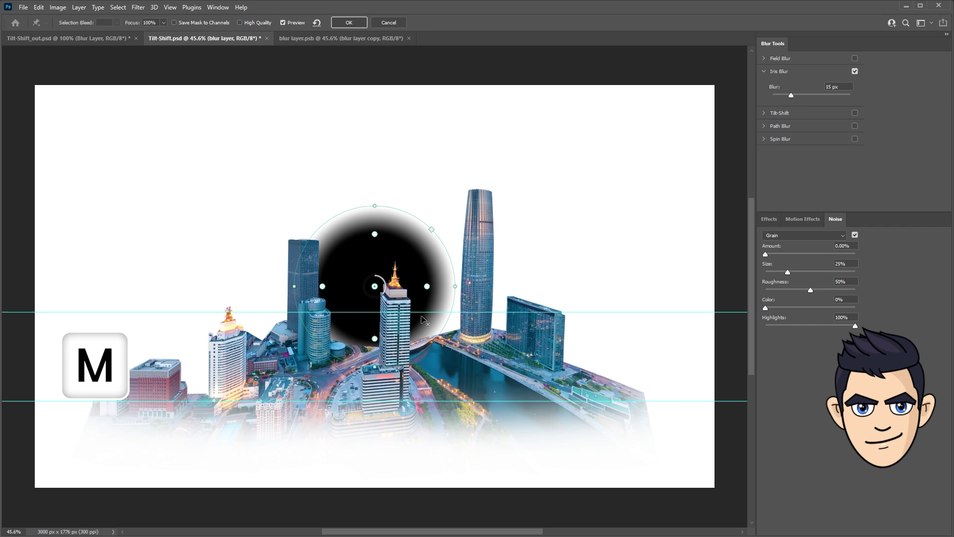
drag(421, 302, 425, 376)
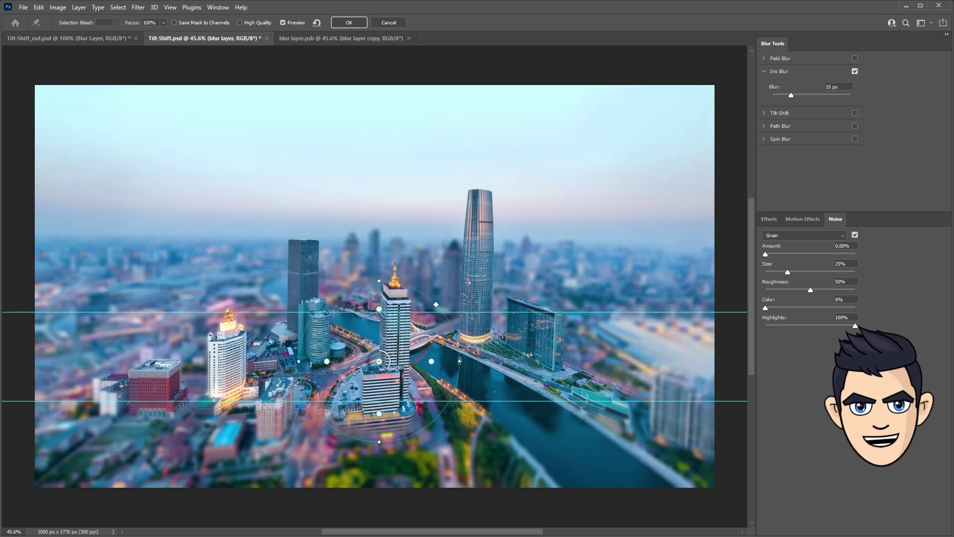
key(m)
drag(459, 360, 643, 366)
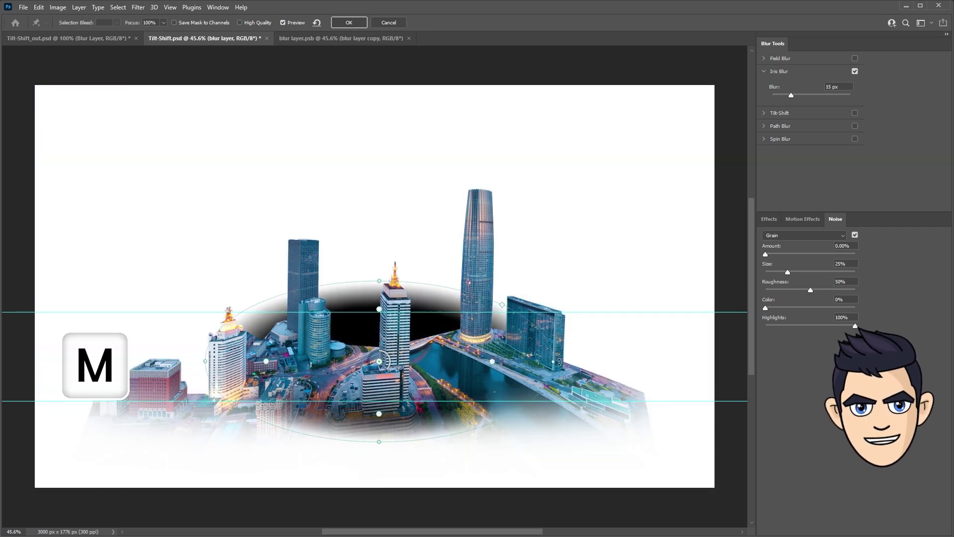
drag(381, 280, 384, 212)
drag(382, 265, 383, 329)
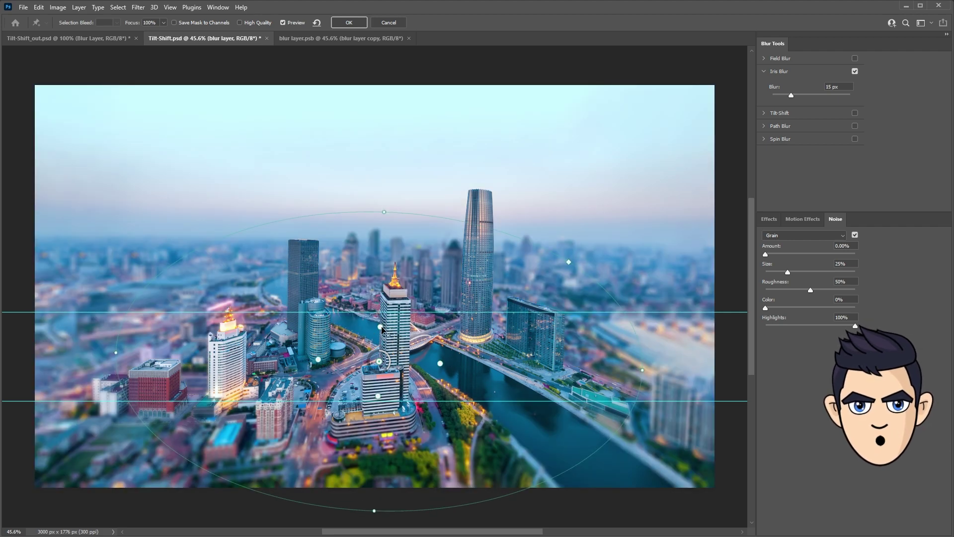
Set the iris blur to 13 px, check the combined mask, and apply the Blur Gallery
key(Down)
key(Down)
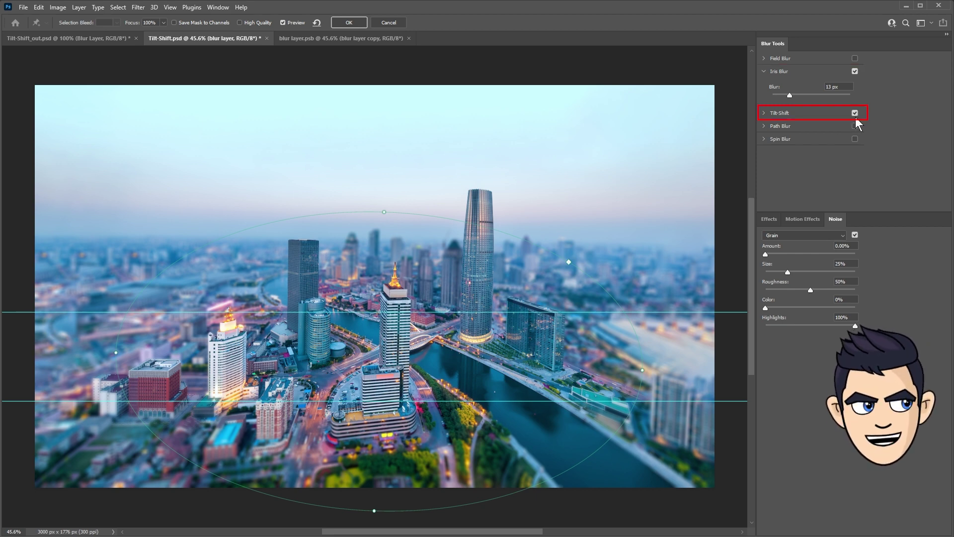
key(m)
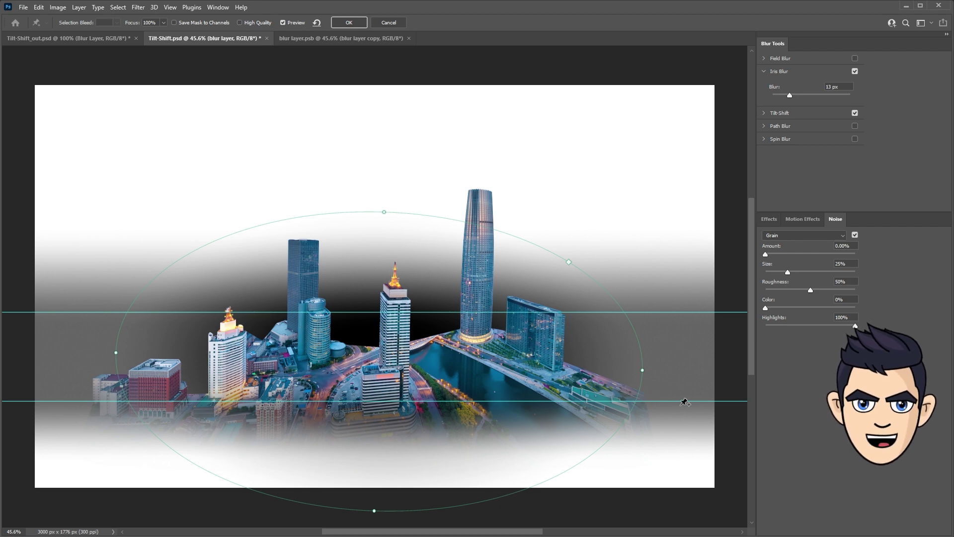
key(m)
click(354, 23)
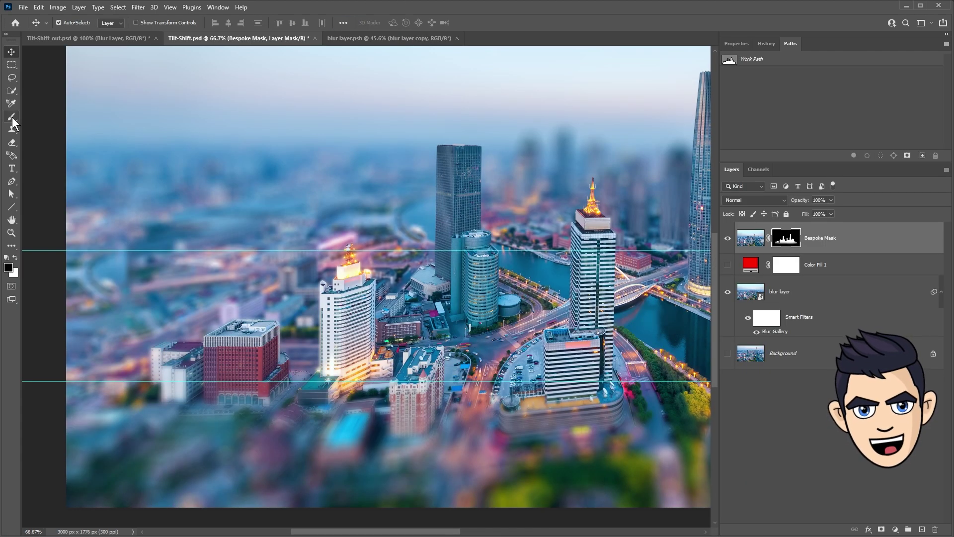
click(12, 117)
click(14, 257)
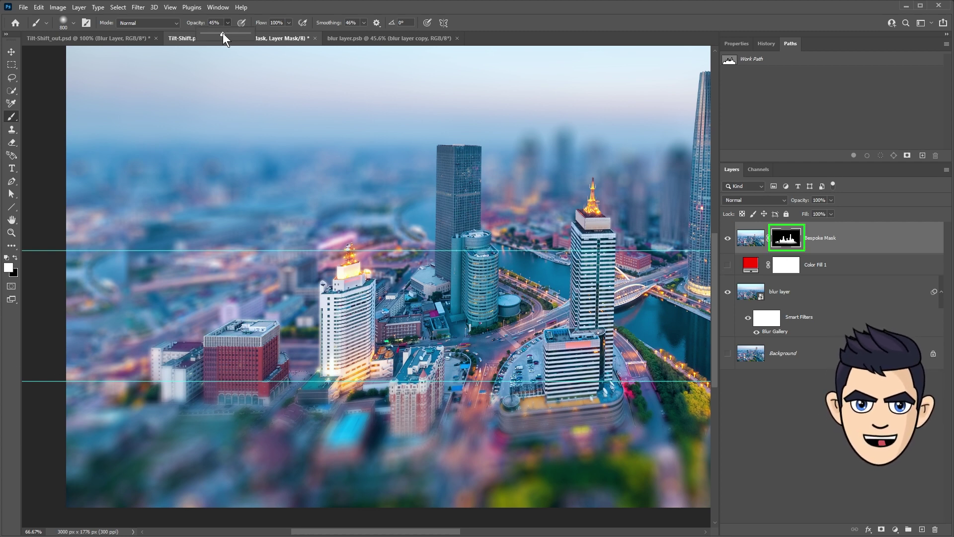
Paint white on the mask with a size 175 brush at 37% opacity, zoomed to 100%
drag(223, 33, 218, 33)
key(bracketleft)
key(bracketleft)
key(bracketleft)
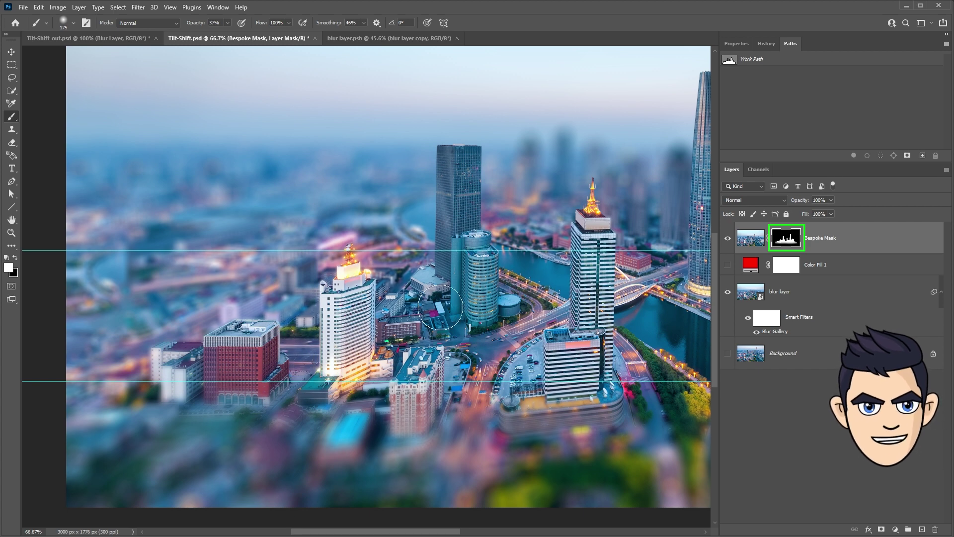
scroll(575, 318, right, 5)
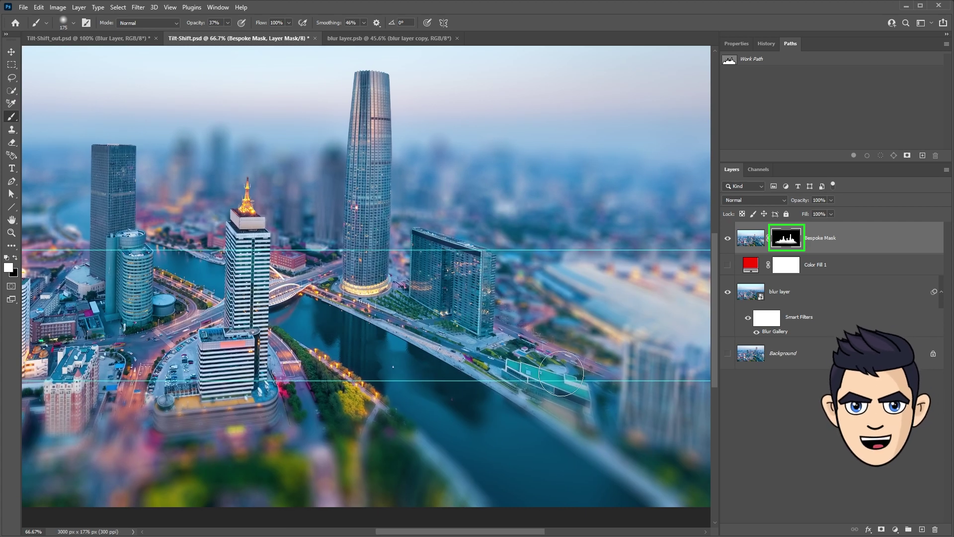
key(ctrl+1)
Soften the building edges with the Blur tool at 80% strength
click(11, 245)
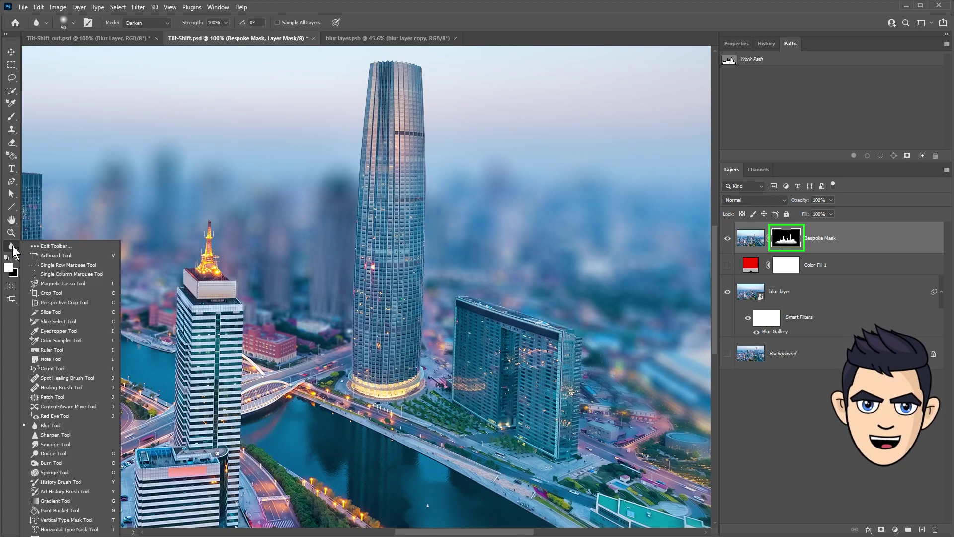
text(80)
key(Return)
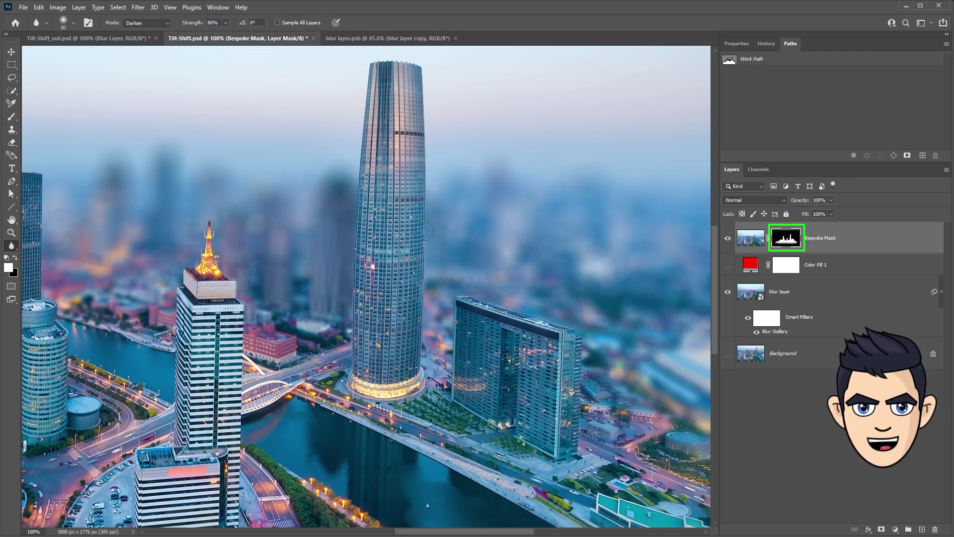
scroll(453, 309, left, 3)
scroll(453, 298, down, 1)
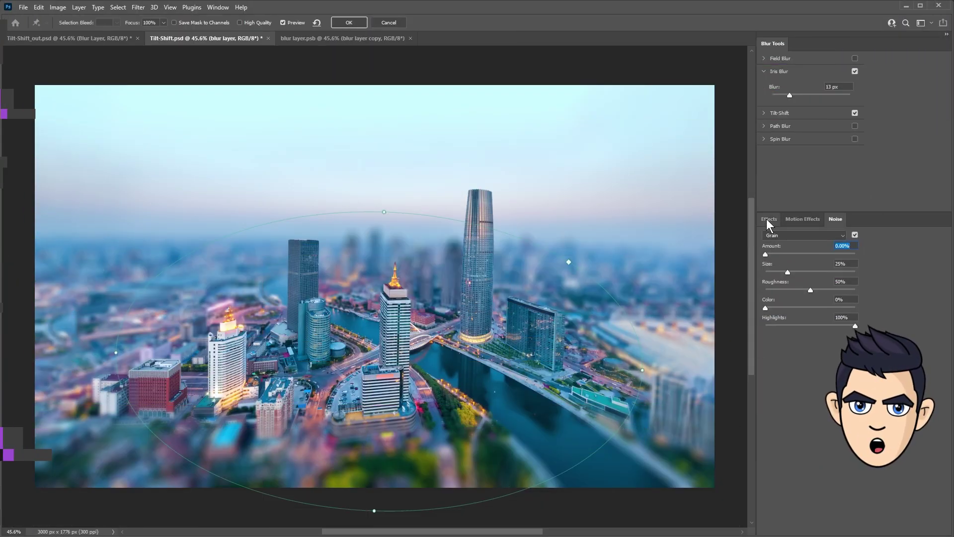
Set Light Bokeh to 65% and Bokeh Color to 57% in the Blur Gallery effects
click(768, 220)
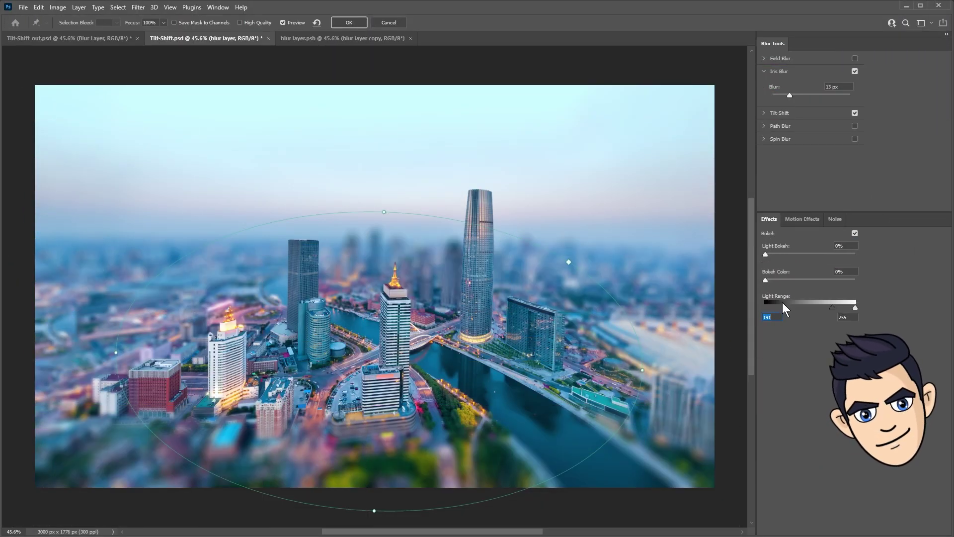
text(65)
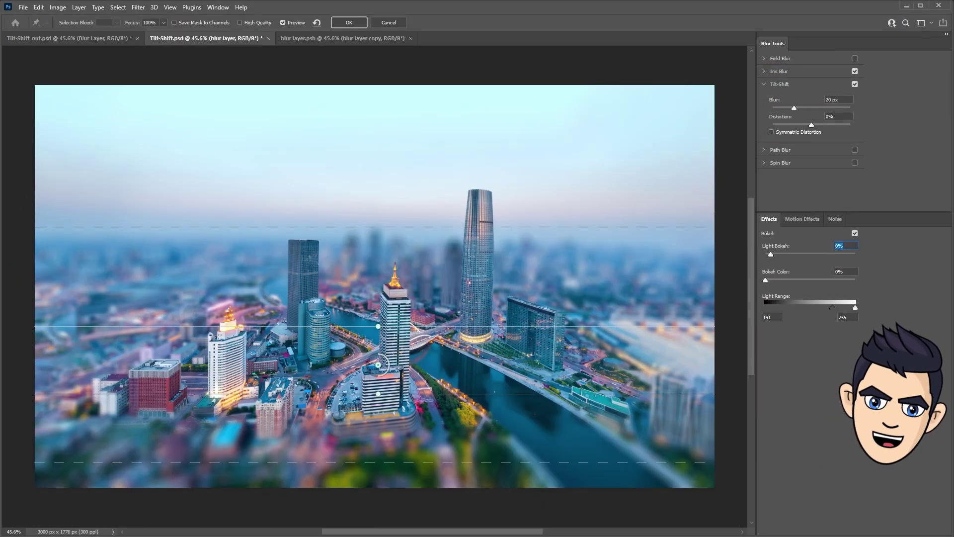
key(Tab)
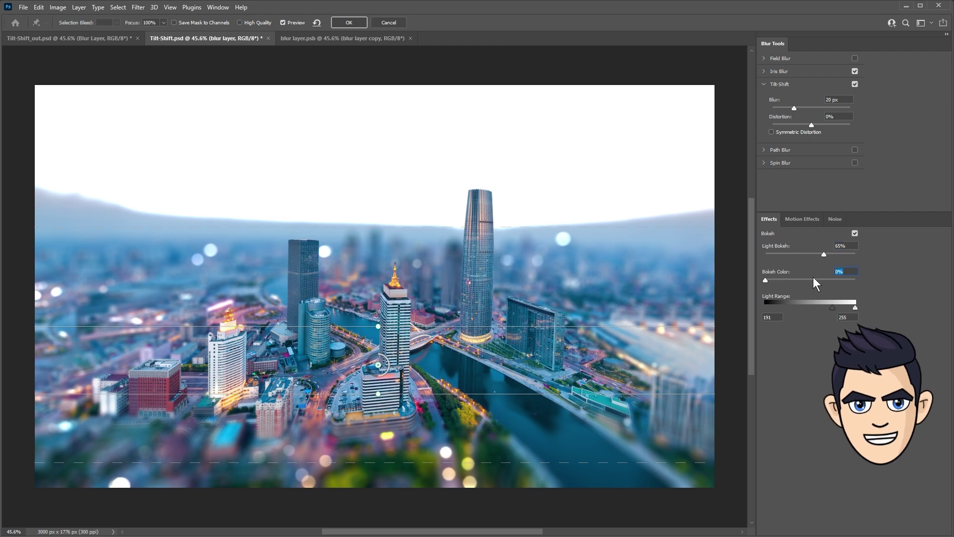
text(57)
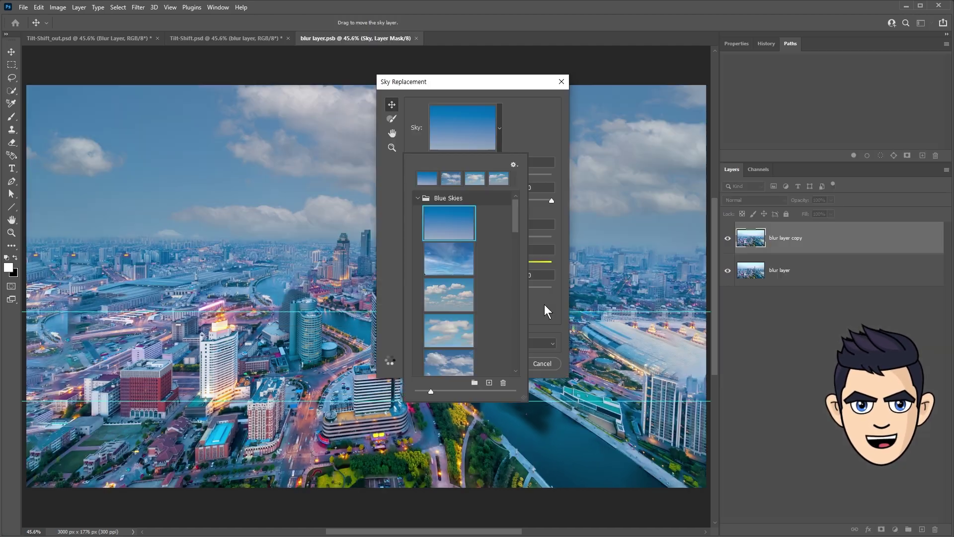
Apply a Blue Skies sky replacement and add a layer mask to the Sky Replacement Group
click(502, 361)
click(795, 227)
click(881, 530)
key(m)
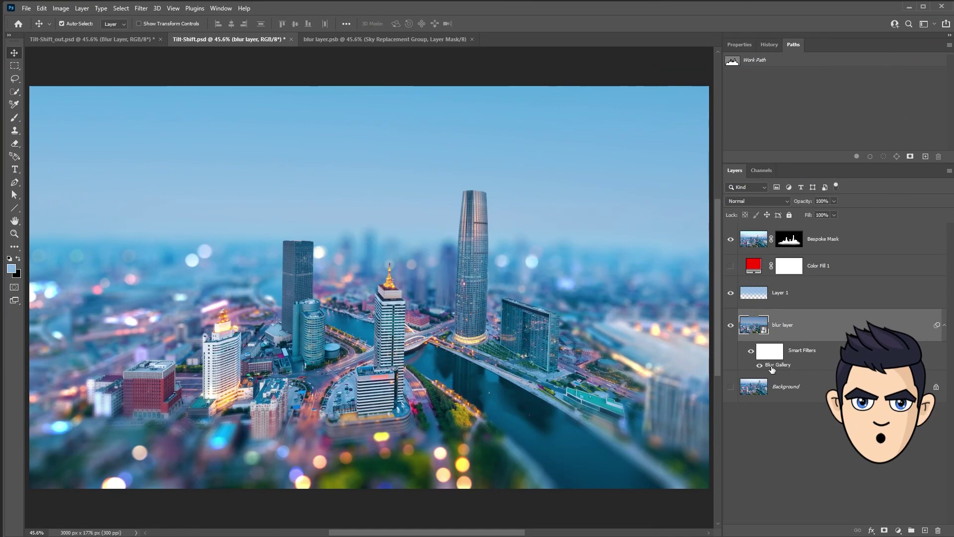
Add 20% Grain noise in the Blur Gallery and pan to inspect the upper towers
double_click(772, 368)
click(839, 220)
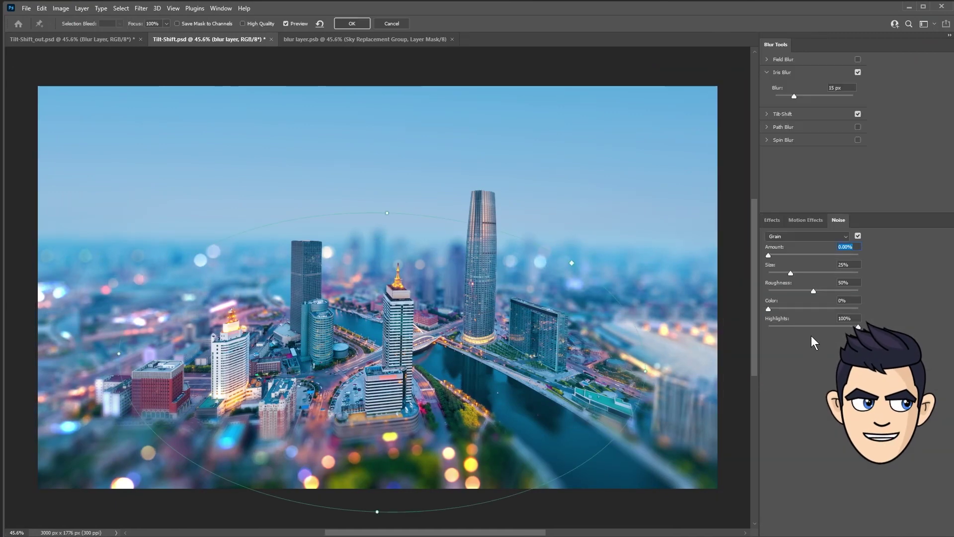
click(791, 234)
click(796, 259)
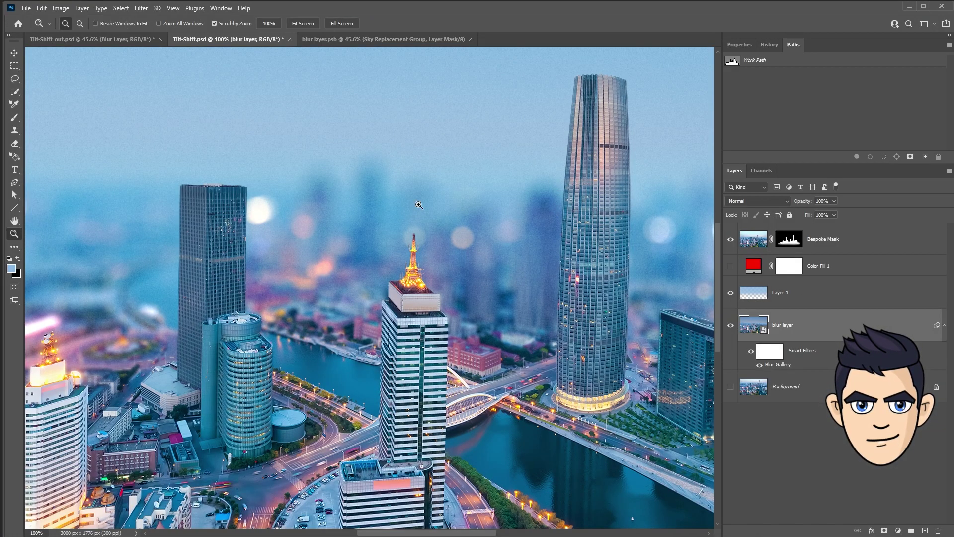
drag(636, 208, 536, 247)
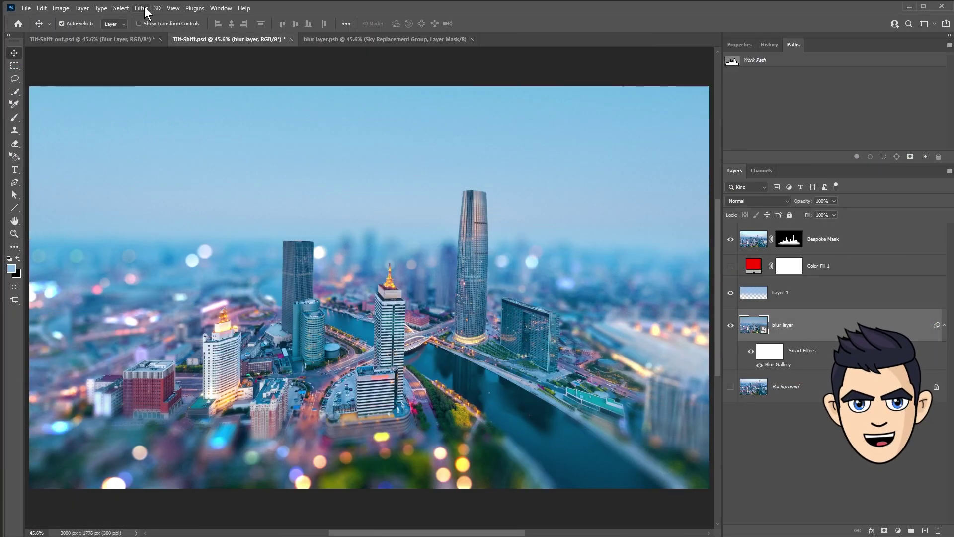
Apply a Lens Correction vignette of -52 to darken the blur layer's corners
click(141, 9)
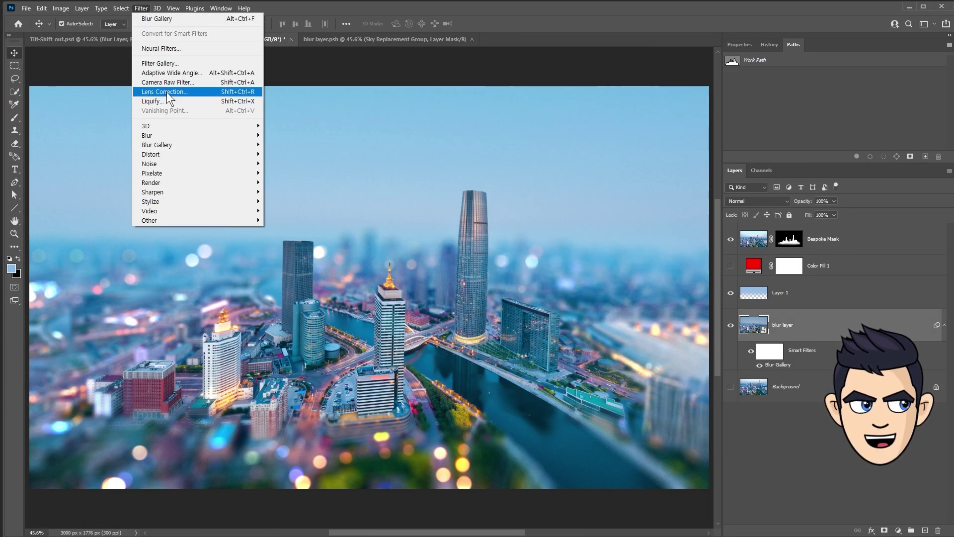
click(149, 89)
click(833, 221)
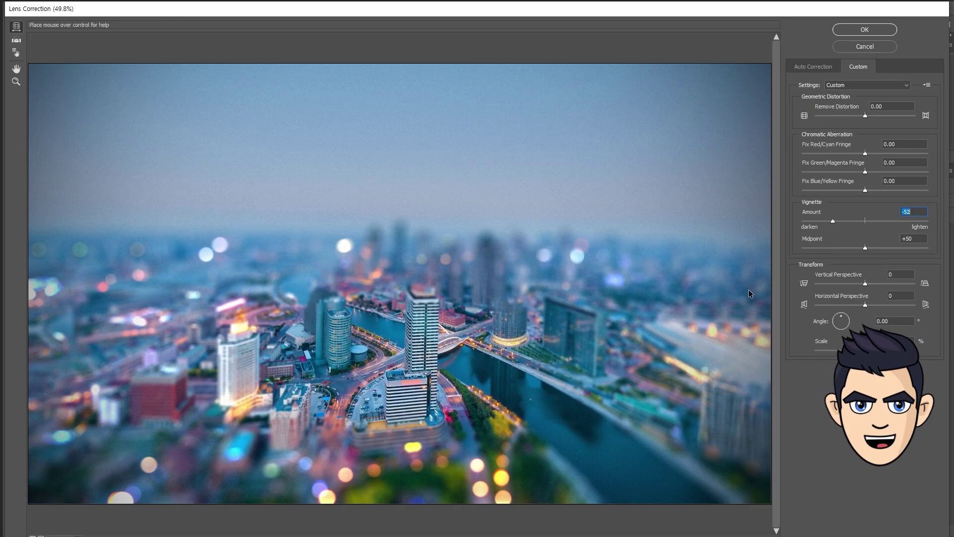
key(Return)
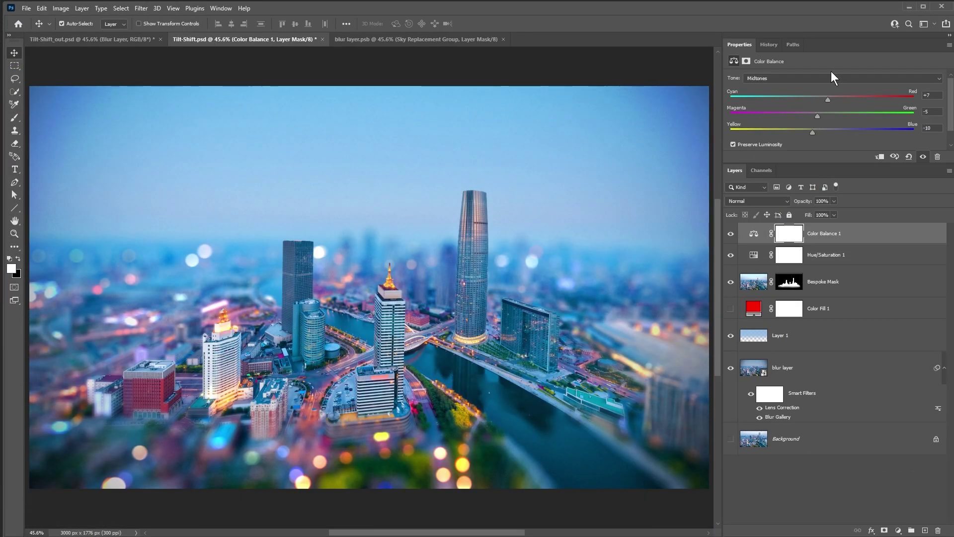
Set the Color Balance adjustment's Tone to Shadows
click(831, 78)
click(831, 70)
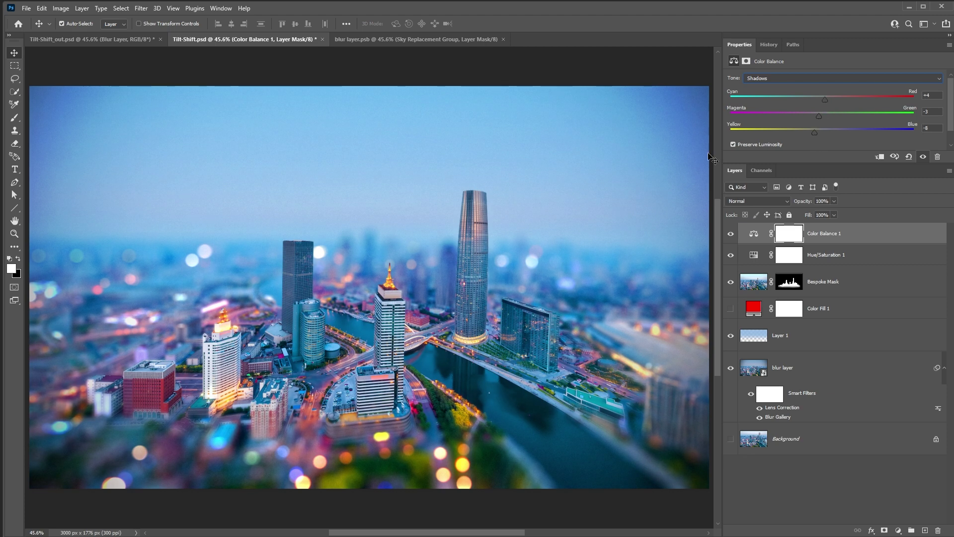